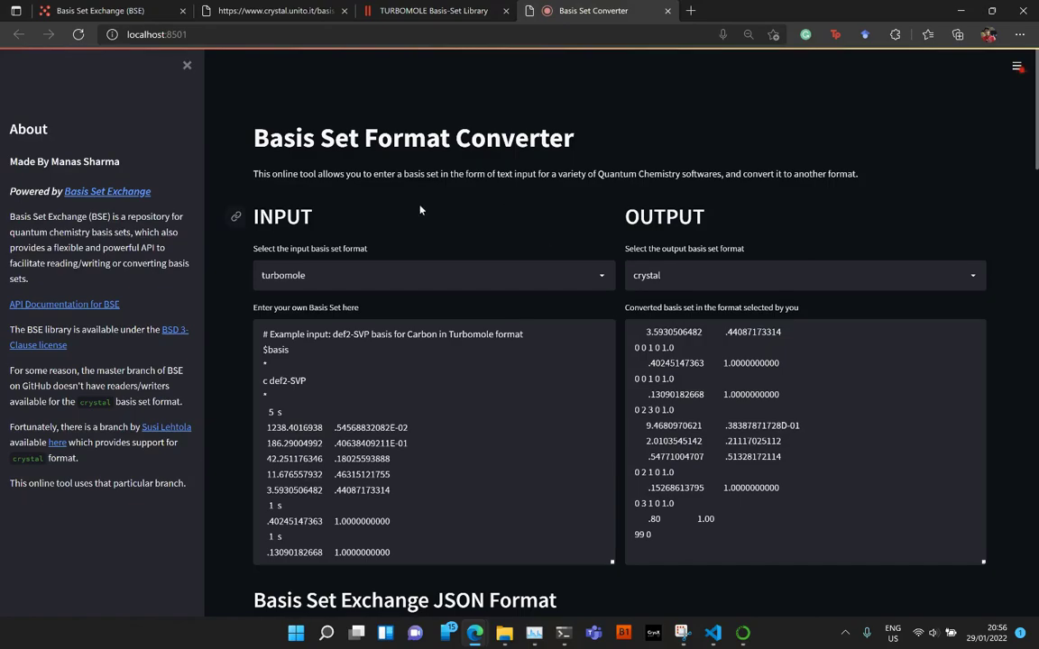
# Step: Highlight the converter's title and description sentence, then clear the highlight
pyautogui.moveTo(252, 138); pyautogui.dragTo(560, 134)
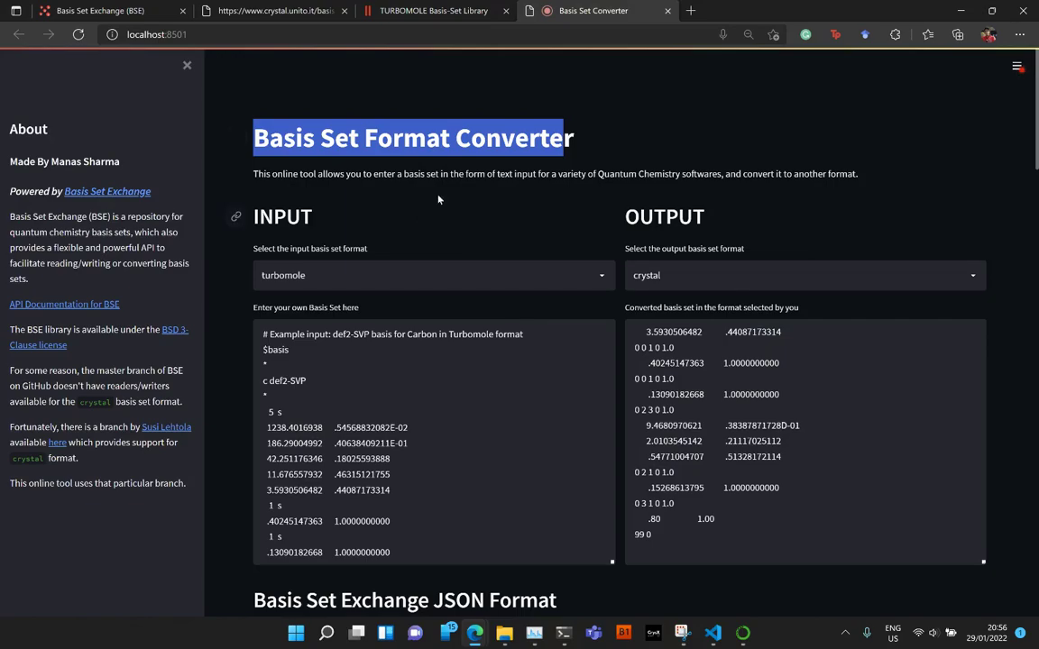
pyautogui.moveTo(374, 174); pyautogui.dragTo(666, 173)
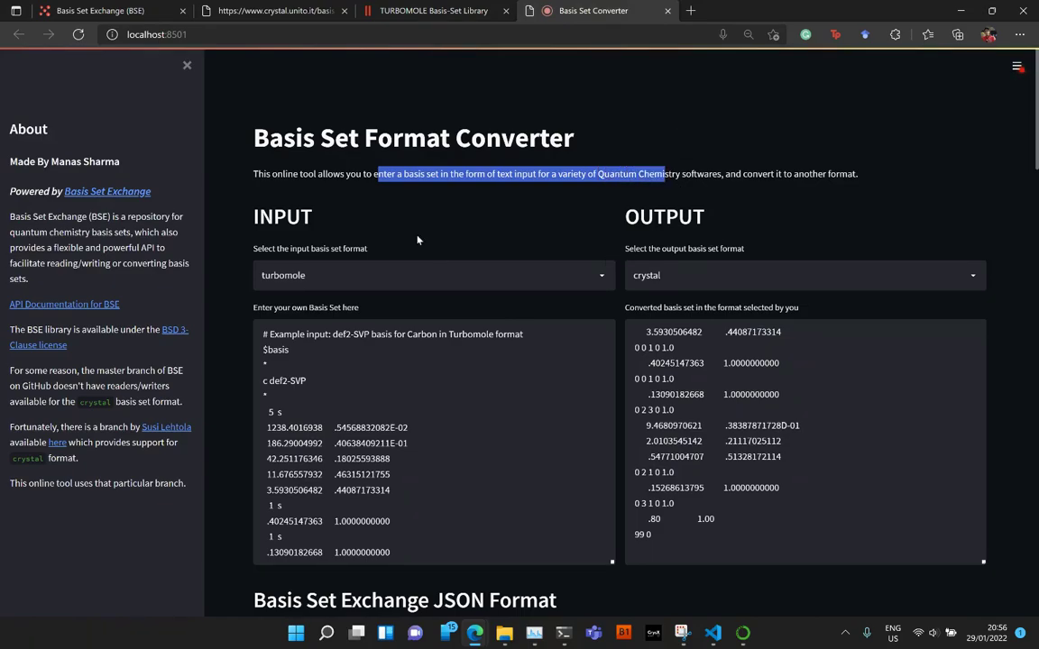
pyautogui.click(439, 203)
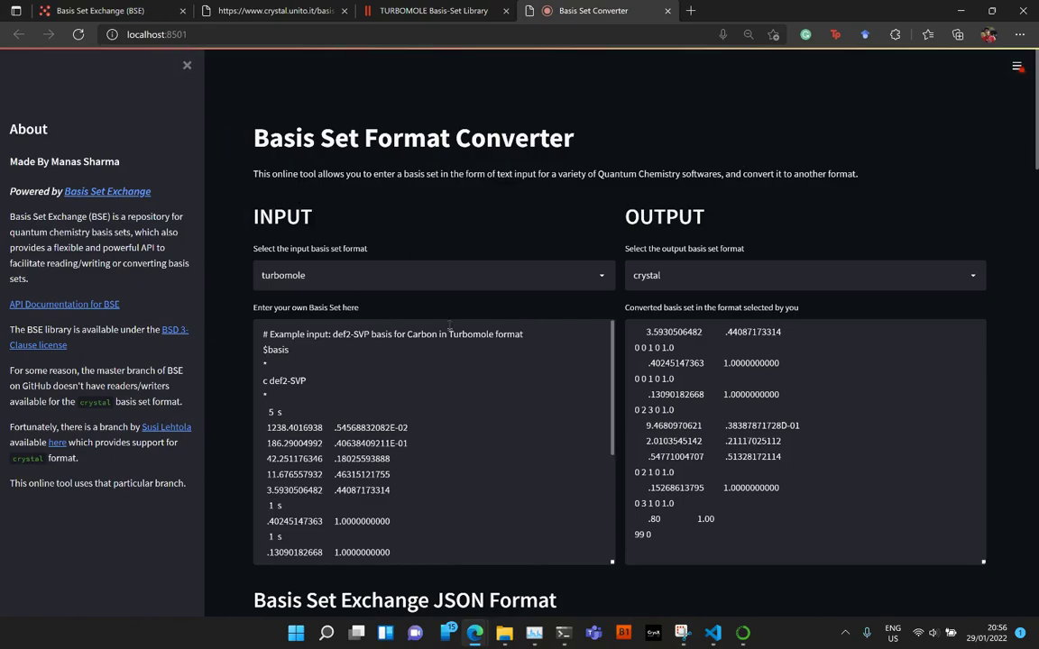
# Step: Review the def2-SVP carbon example input and its crystal-format output, highlighting the example description
pyautogui.scroll(-1, 450, 326)
pyautogui.scroll(1, 446, 331)
pyautogui.scroll(-3, 287, 349)
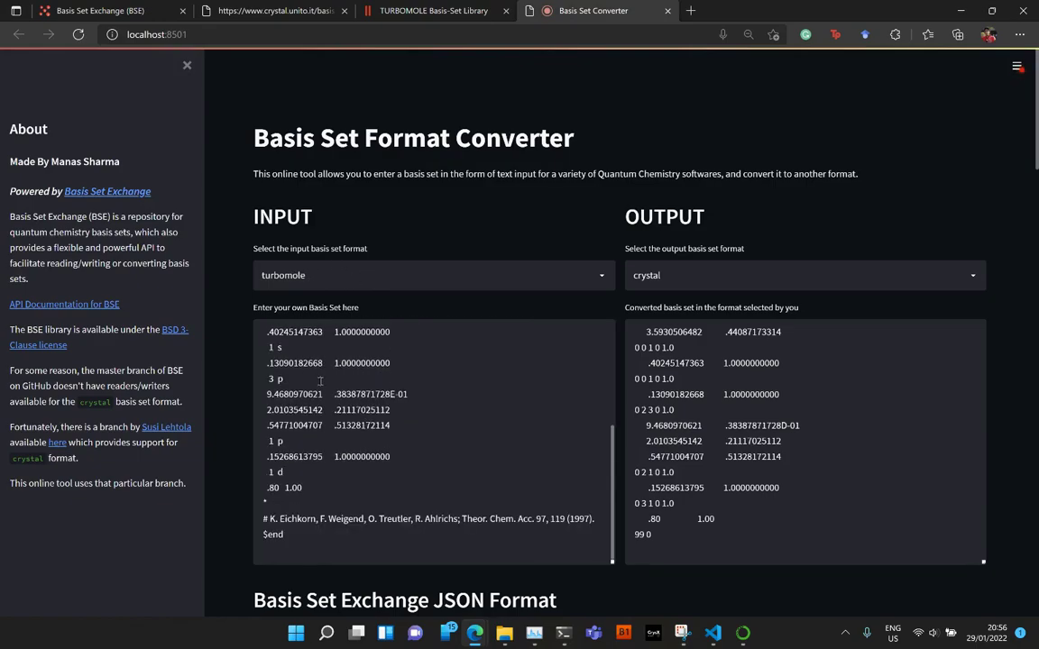
pyautogui.scroll(3, 316, 359)
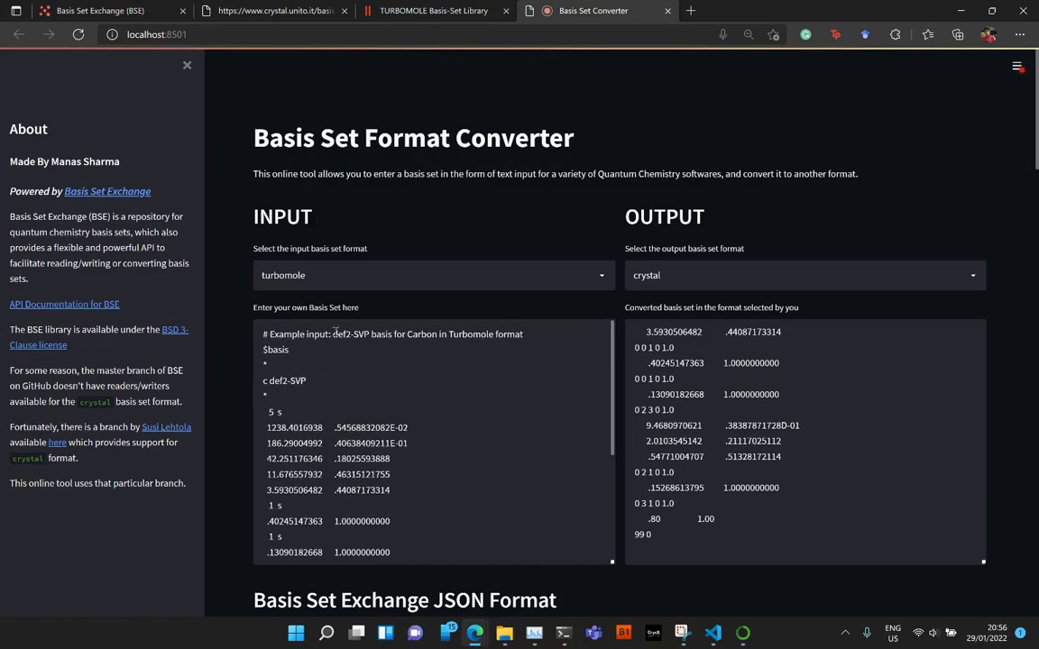
pyautogui.moveTo(333, 334); pyautogui.dragTo(522, 334)
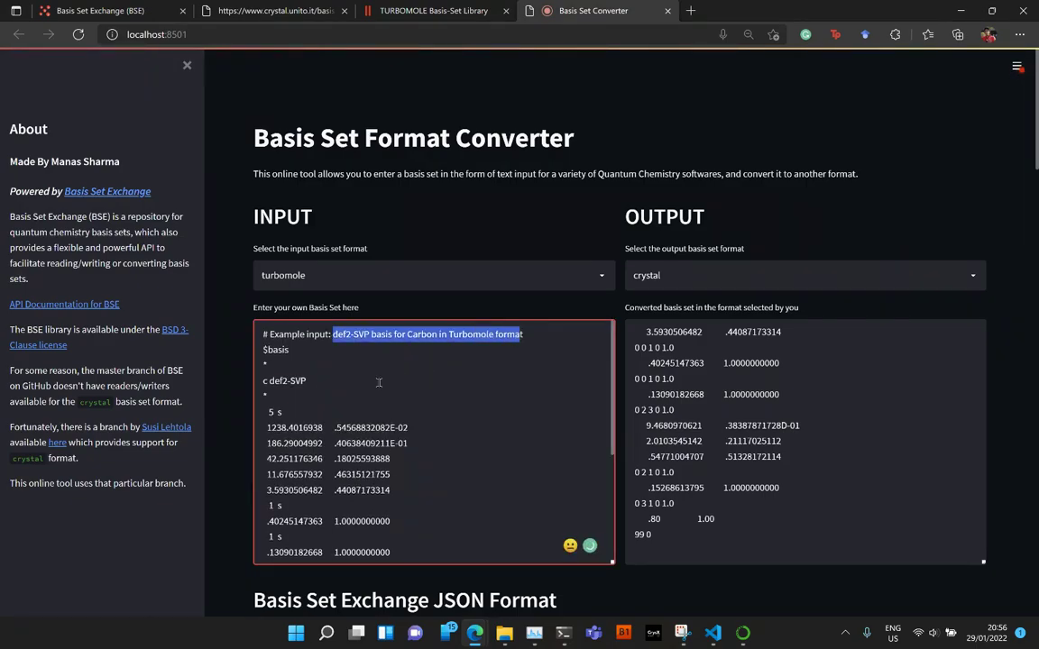
pyautogui.click(427, 377)
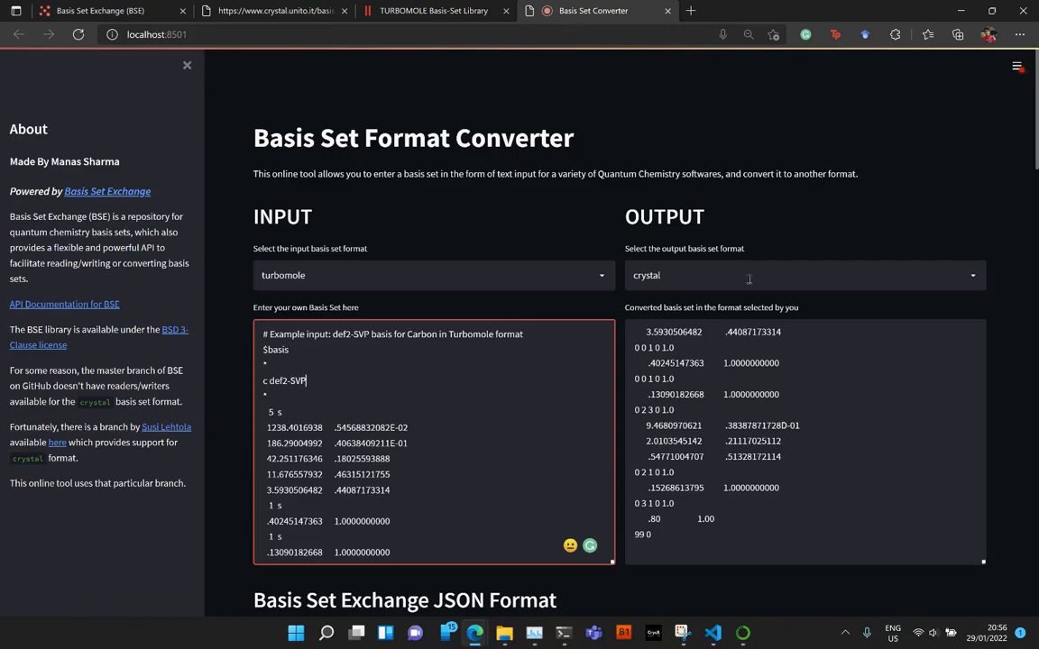
pyautogui.scroll(3, 748, 337)
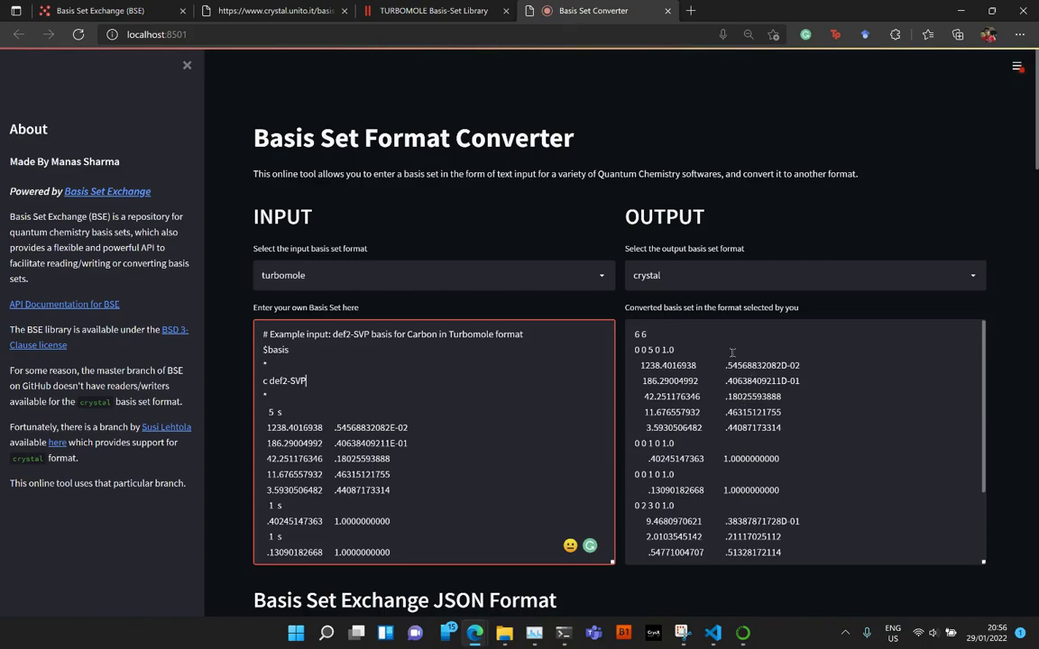
pyautogui.scroll(-3, 762, 454)
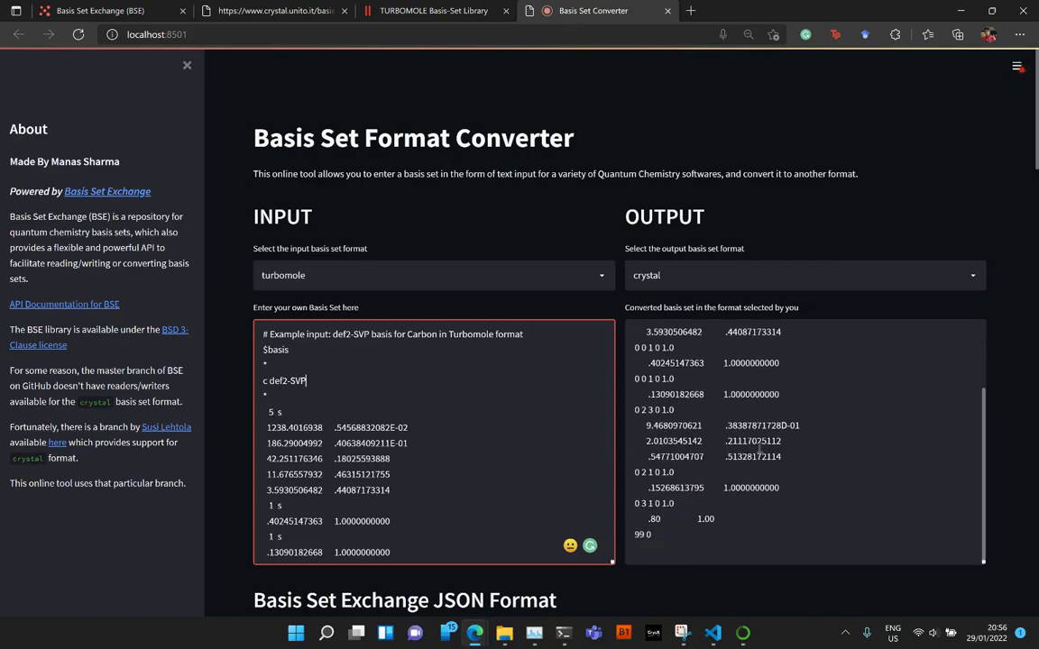
pyautogui.scroll(3, 762, 451)
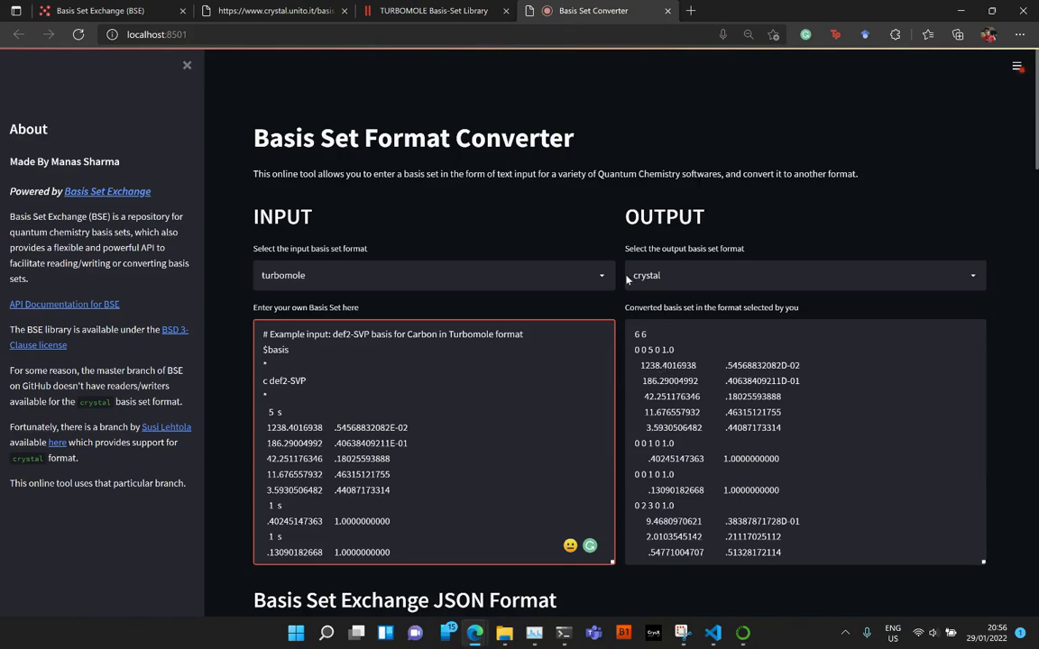
pyautogui.scroll(-2, 718, 187)
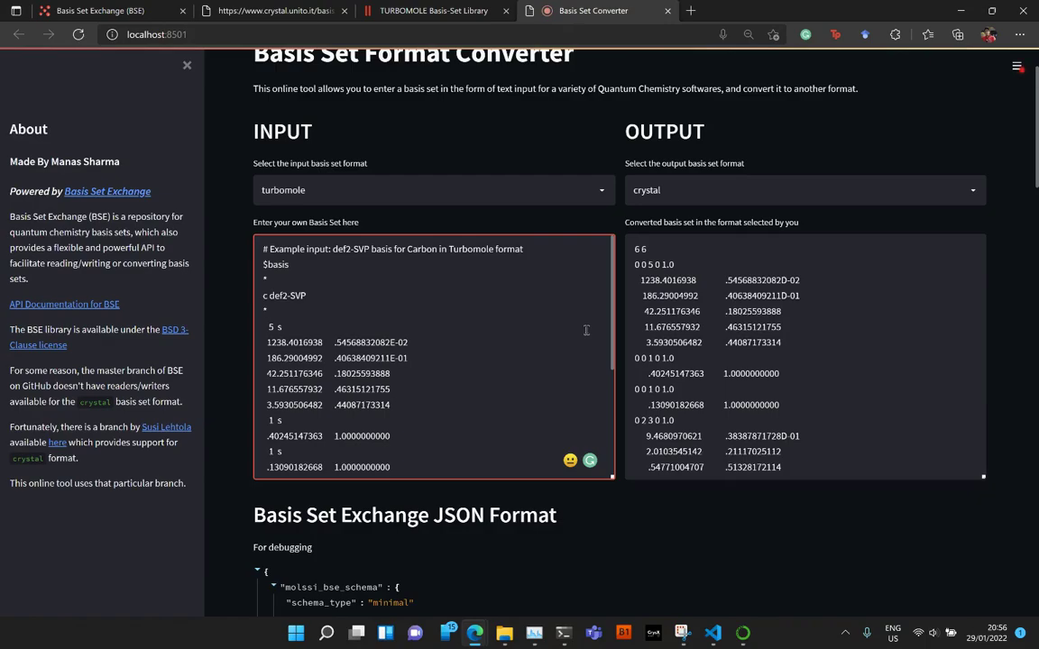
# Step: Copy the complete C_pob_TZVP_rev2 basis block from the CRYSTAL carbon basis-set page
pyautogui.click(309, 9)
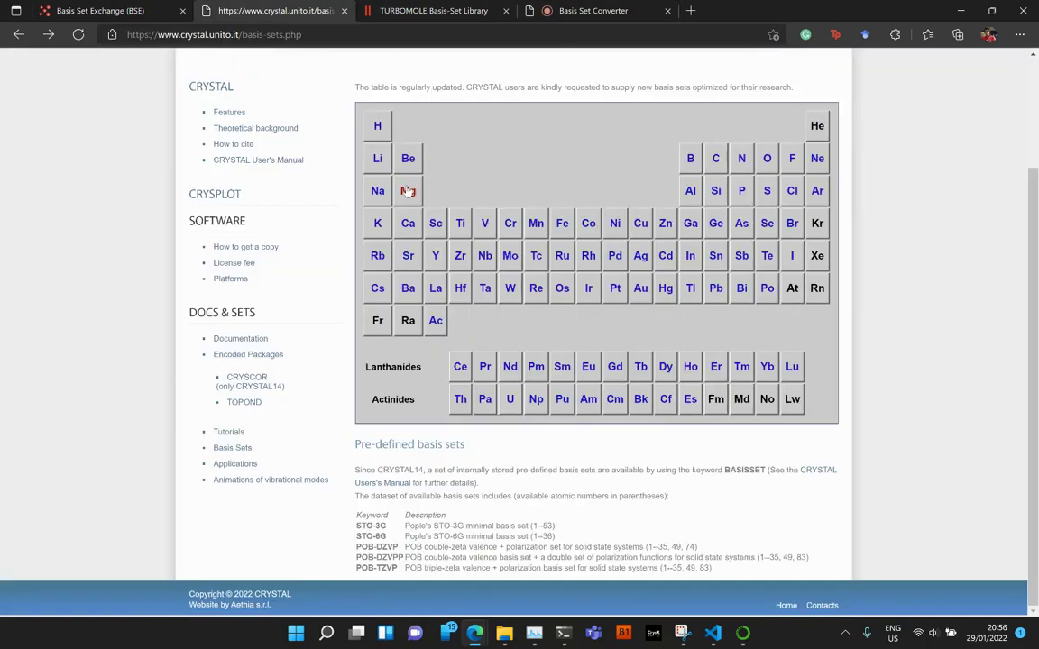
pyautogui.scroll(2, 457, 216)
pyautogui.scroll(-2, 456, 216)
pyautogui.click(715, 160)
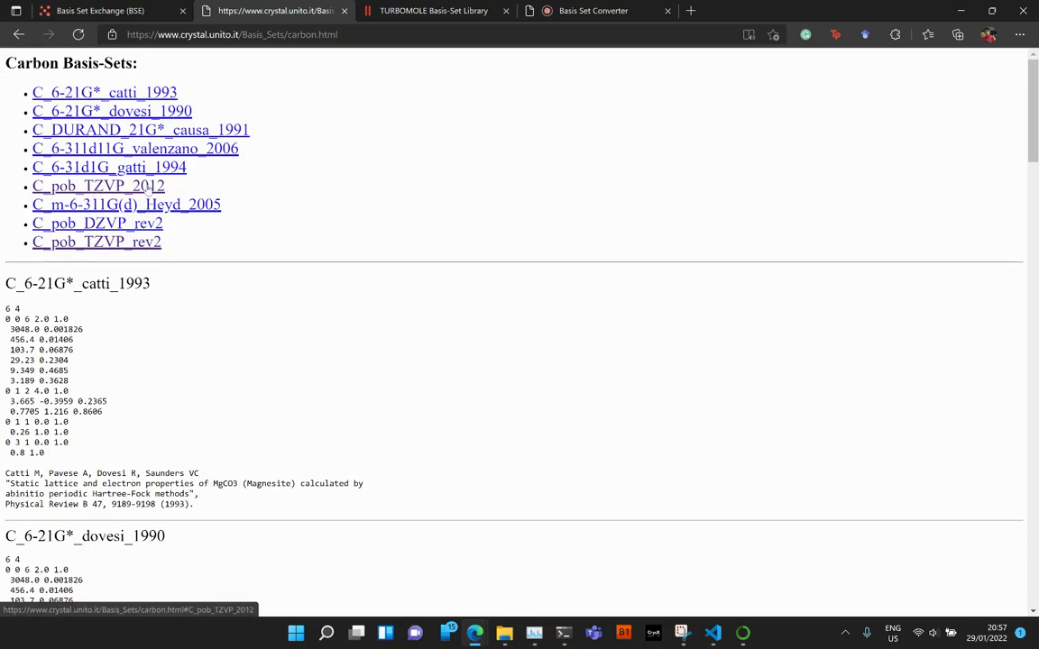
pyautogui.click(136, 242)
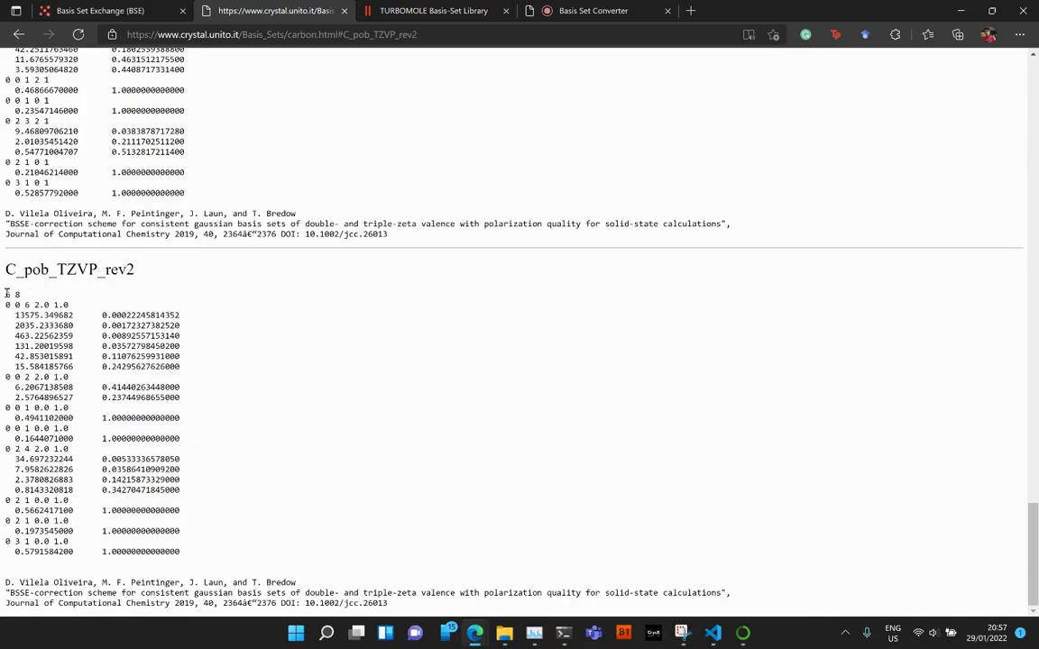
pyautogui.moveTo(7, 293); pyautogui.dragTo(191, 547)
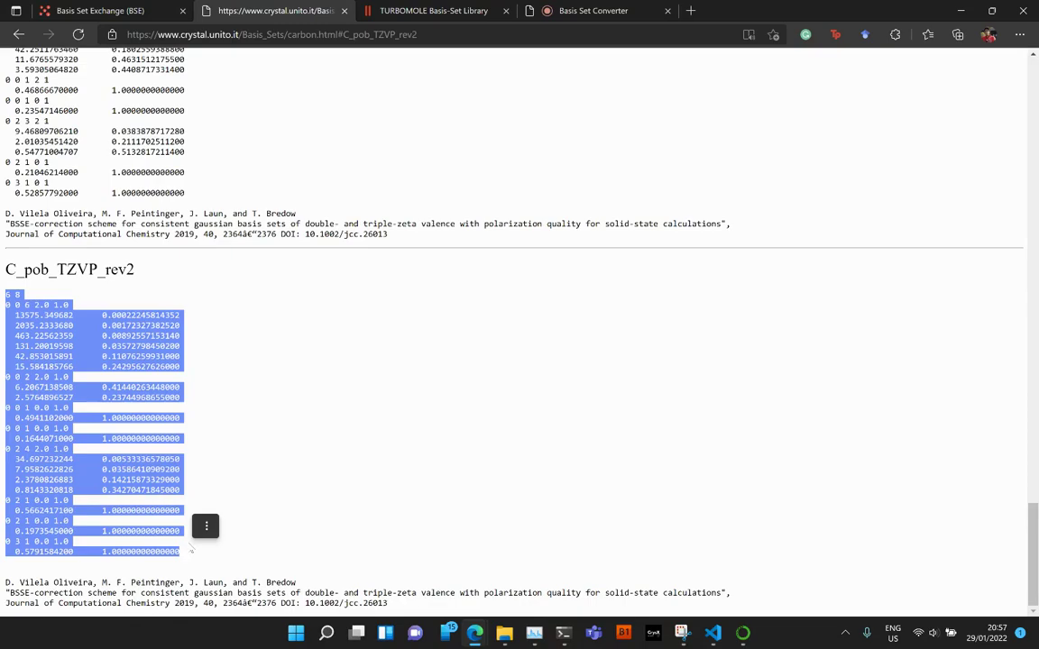
pyautogui.hotkey('ctrl', 'c')
pyautogui.click(484, 9)
# Step: Replace the def2-SVP example in the converter input with the pasted C_pob_TZVP_rev2 carbon basis
pyautogui.hotkey('ctrl', 'Tab')
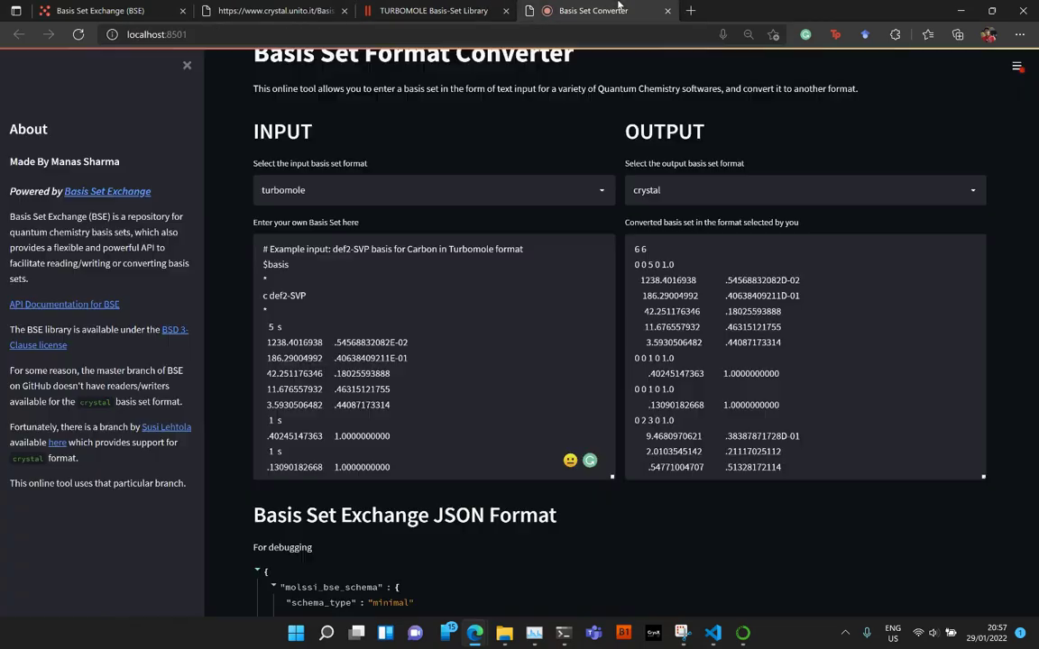
pyautogui.click(423, 294)
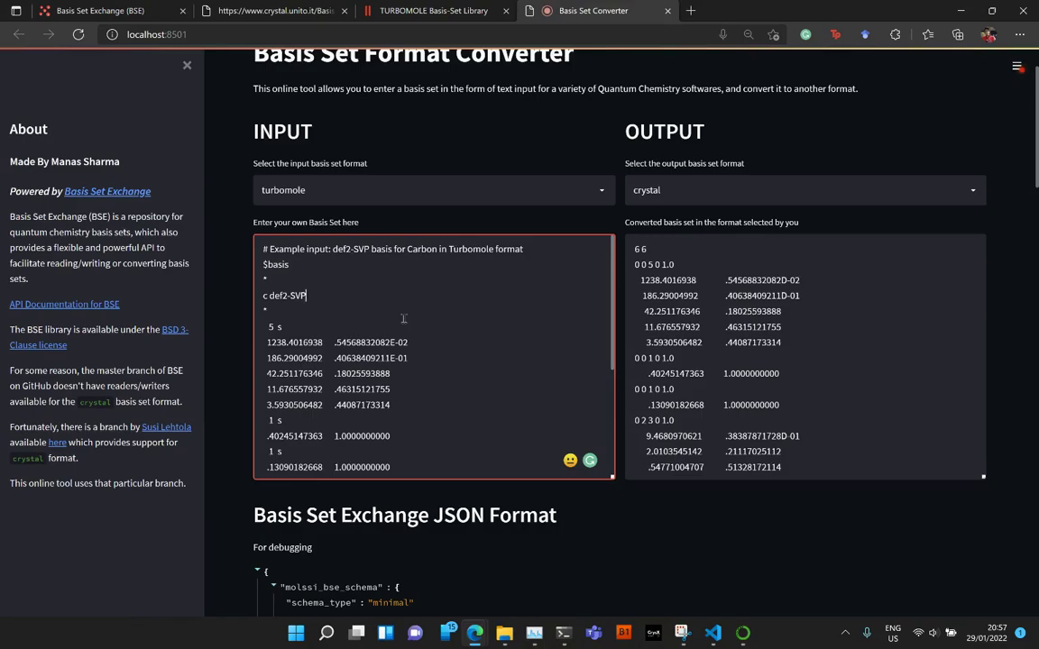
pyautogui.hotkey('ctrl', 'a')
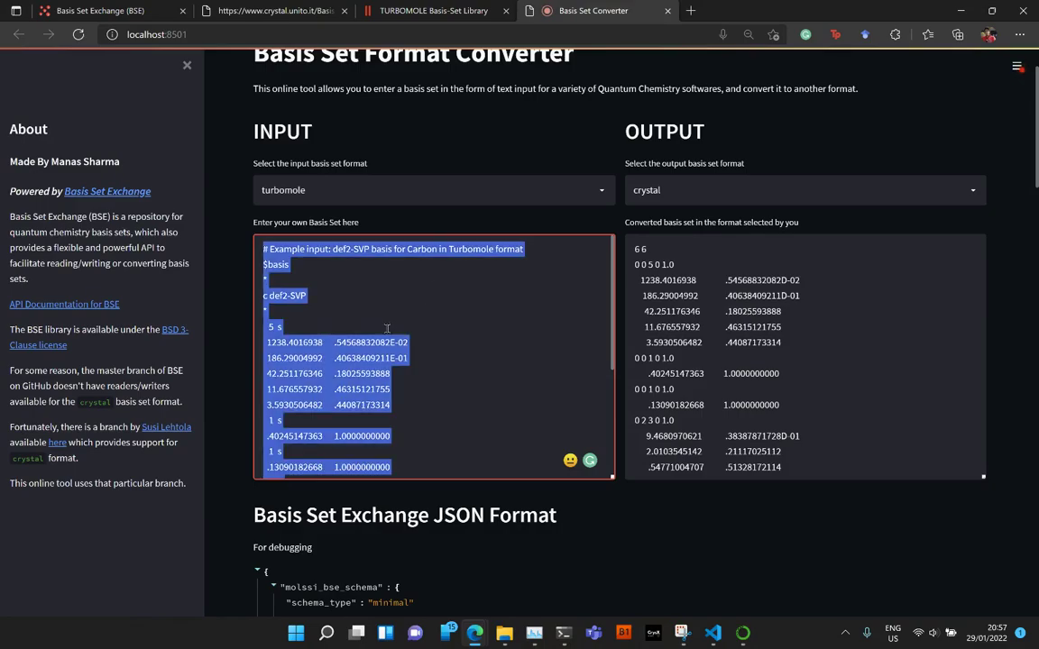
pyautogui.press('Left')
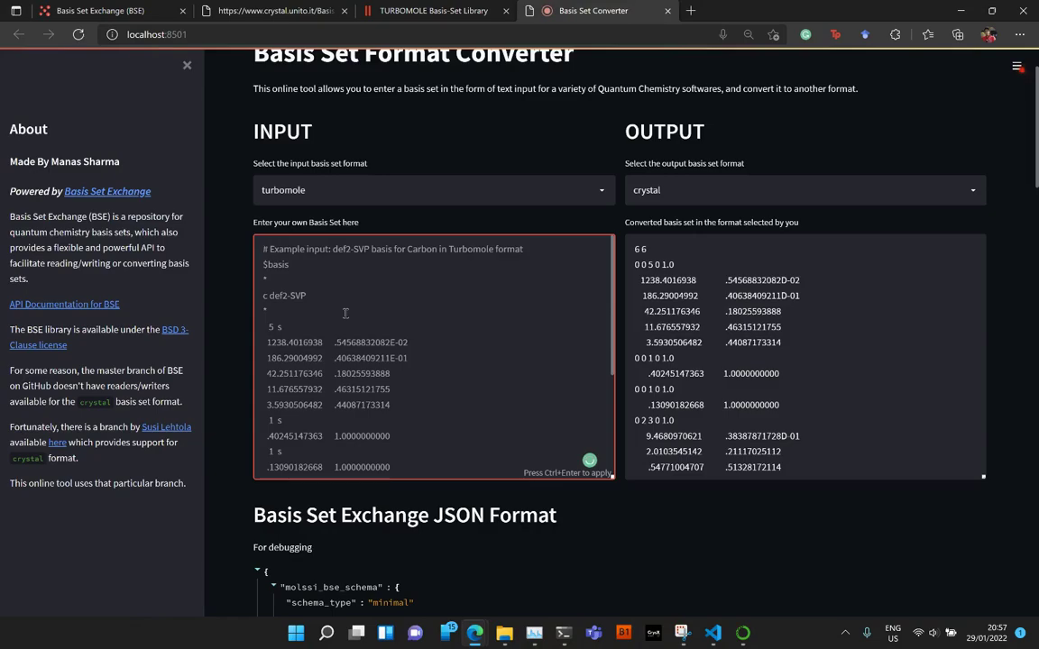
pyautogui.hotkey('ctrl', 'a')
pyautogui.hotkey('ctrl', 'v')
pyautogui.scroll(10, 414, 411)
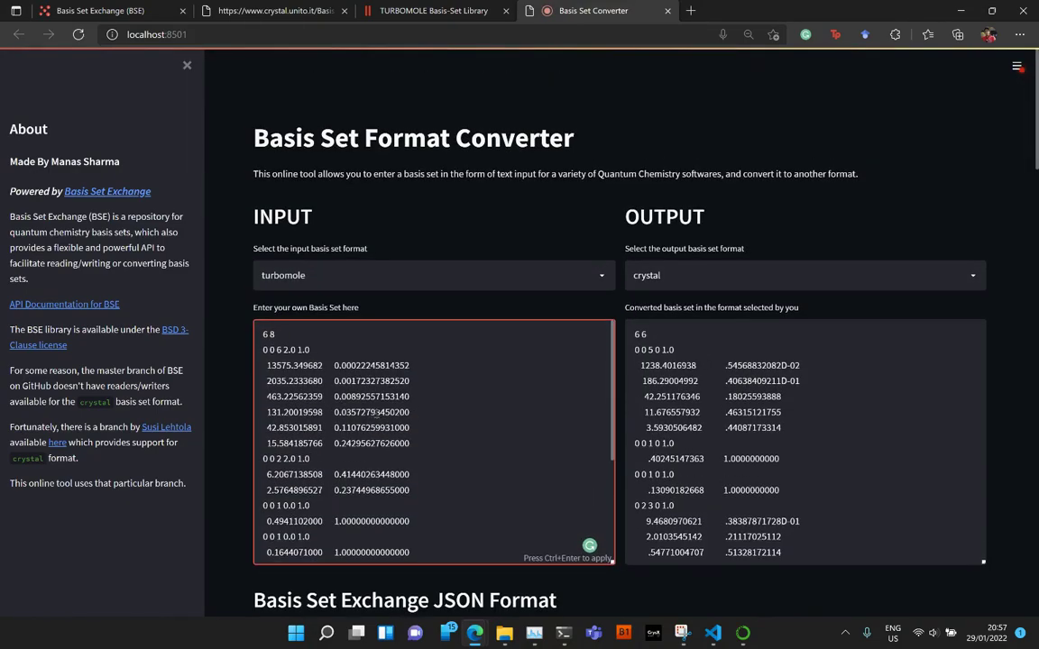
pyautogui.scroll(-1, 376, 413)
pyautogui.scroll(1, 461, 411)
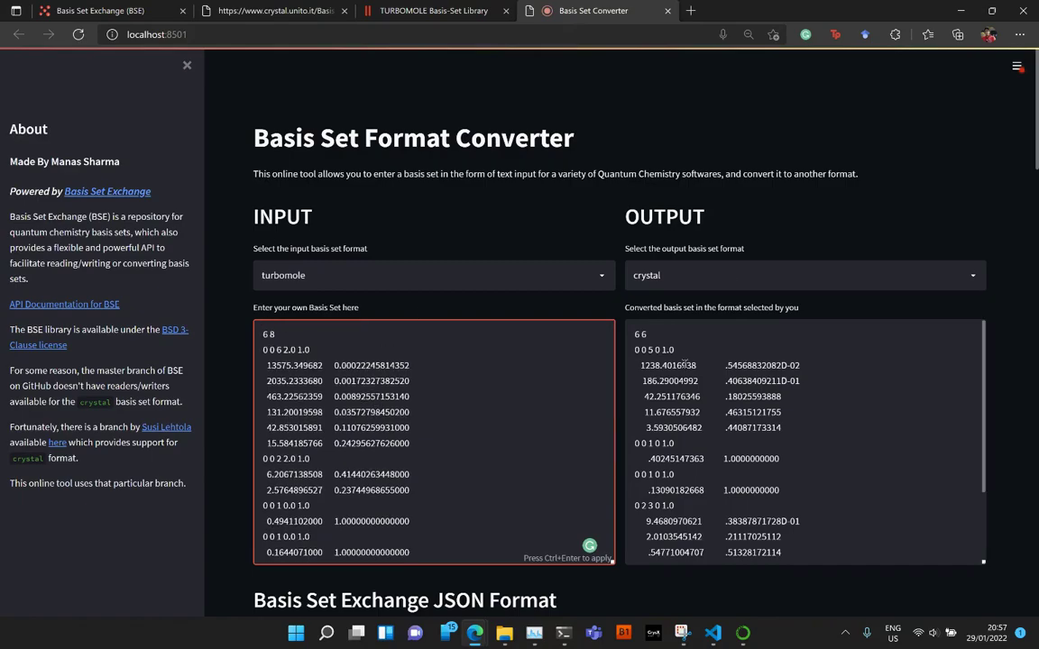
# Step: Apply the pasted carbon basis and set the input format to crystal
pyautogui.click(749, 360)
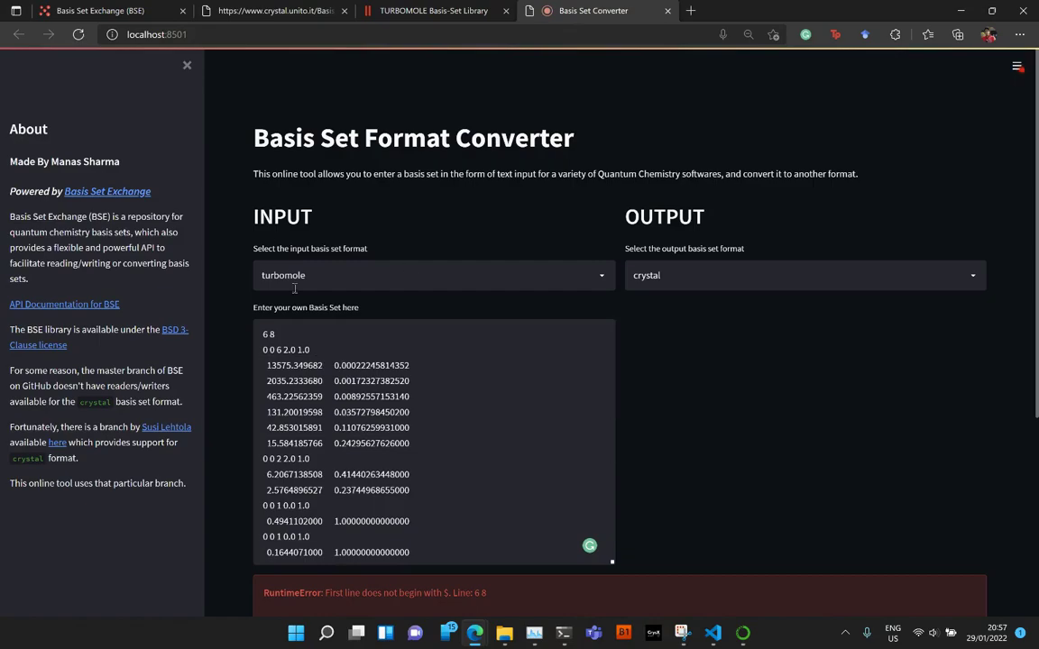
pyautogui.click(343, 281)
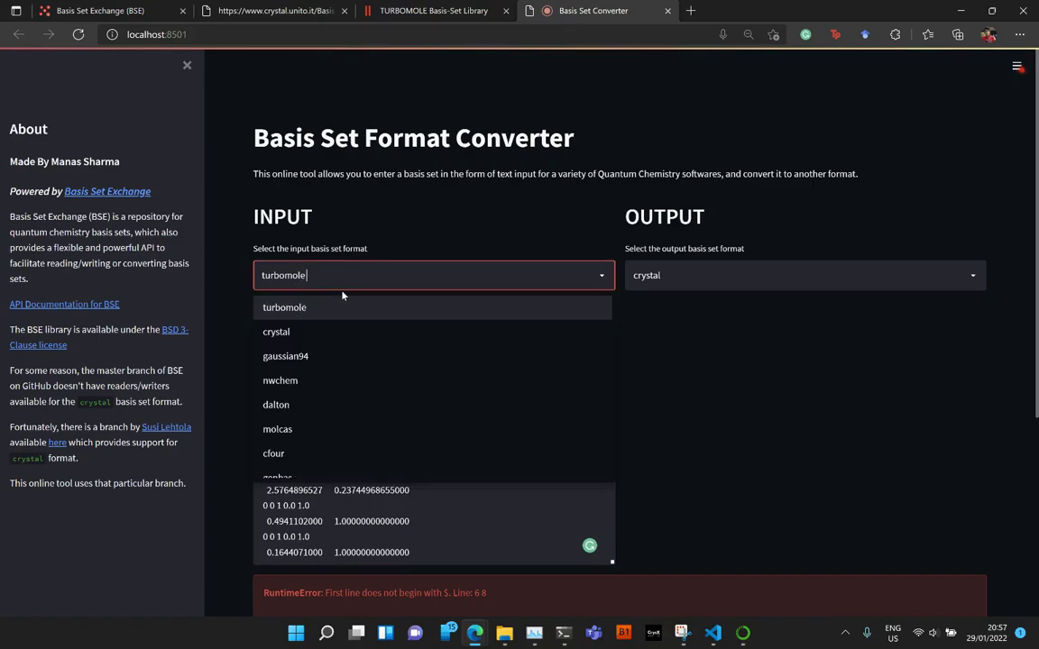
pyautogui.click(318, 333)
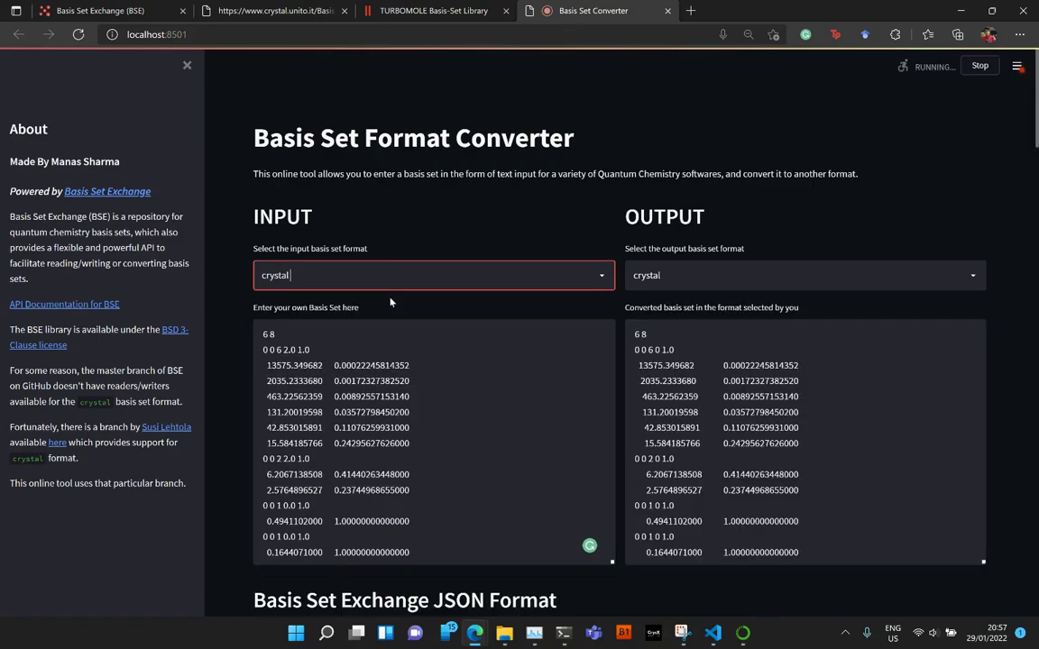
pyautogui.scroll(-1, 571, 312)
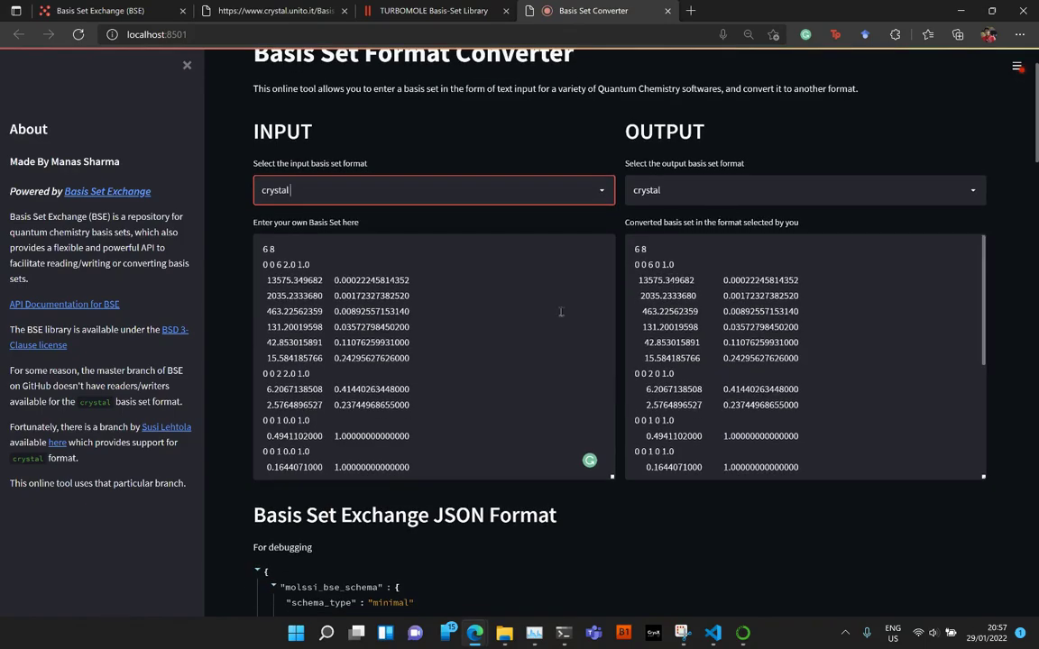
# Step: Switch the output format to turbomole, then gaussian94, then nwchem
pyautogui.click(650, 191)
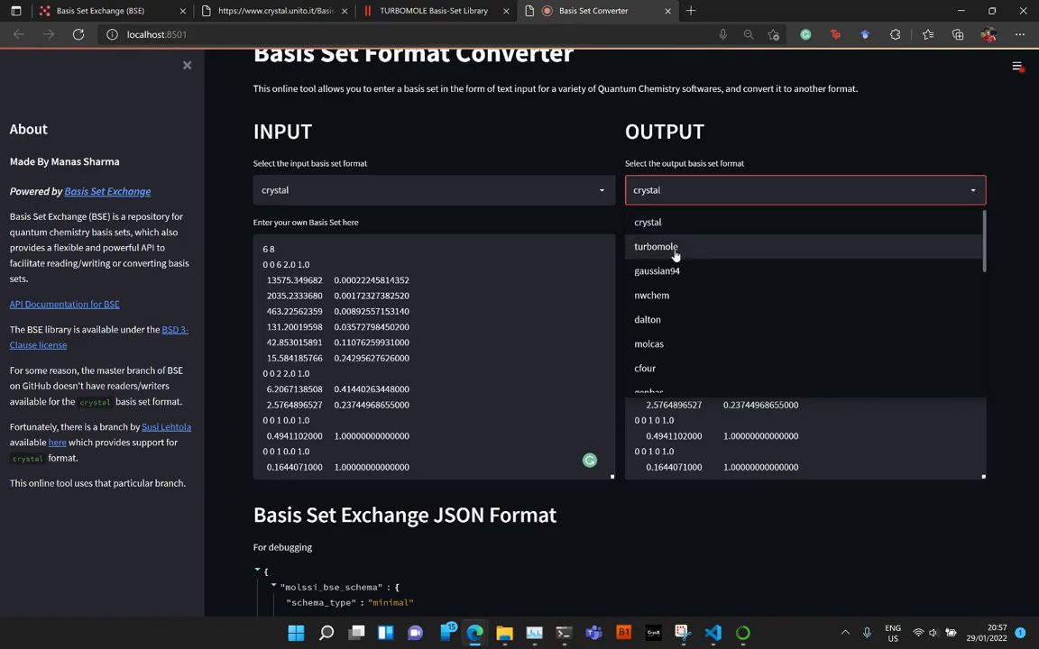
pyautogui.click(671, 249)
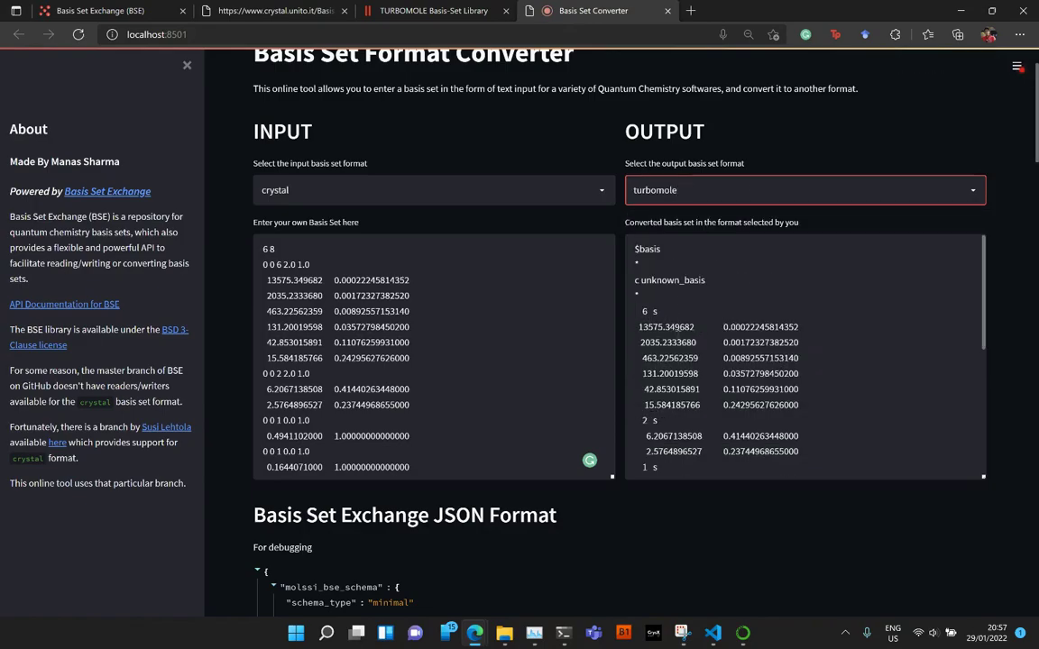
pyautogui.scroll(-5, 679, 330)
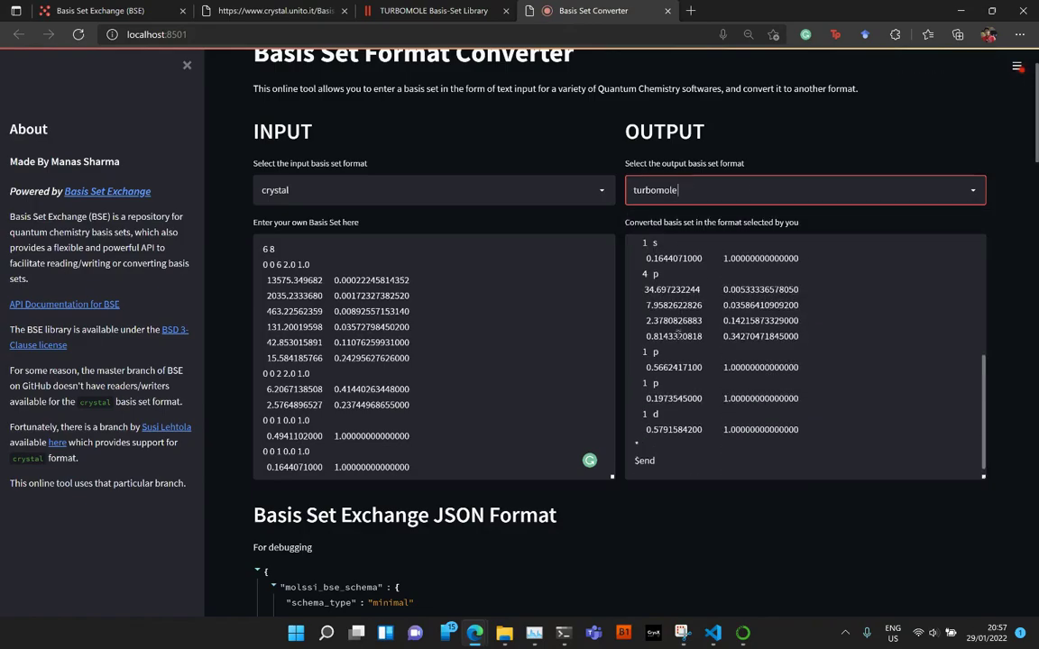
pyautogui.scroll(5, 680, 335)
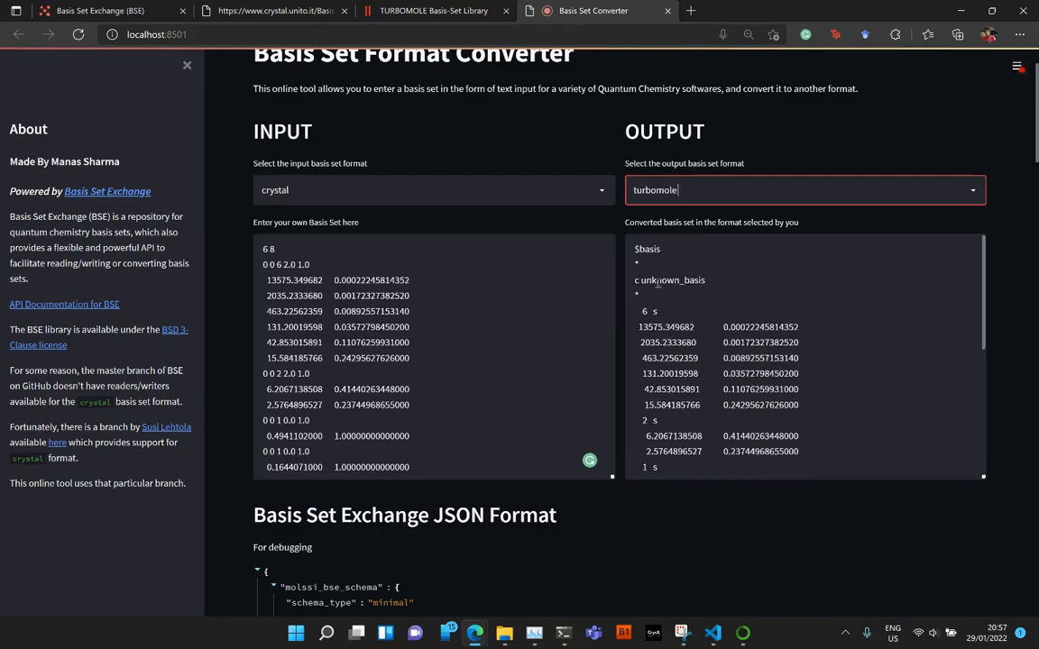
pyautogui.click(686, 190)
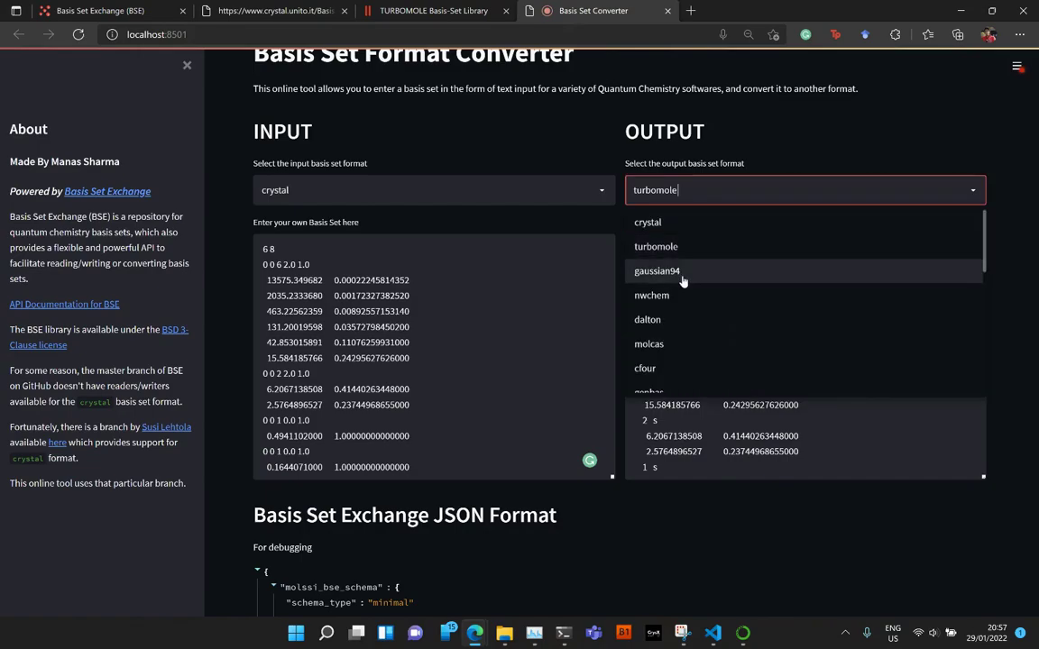
pyautogui.click(690, 273)
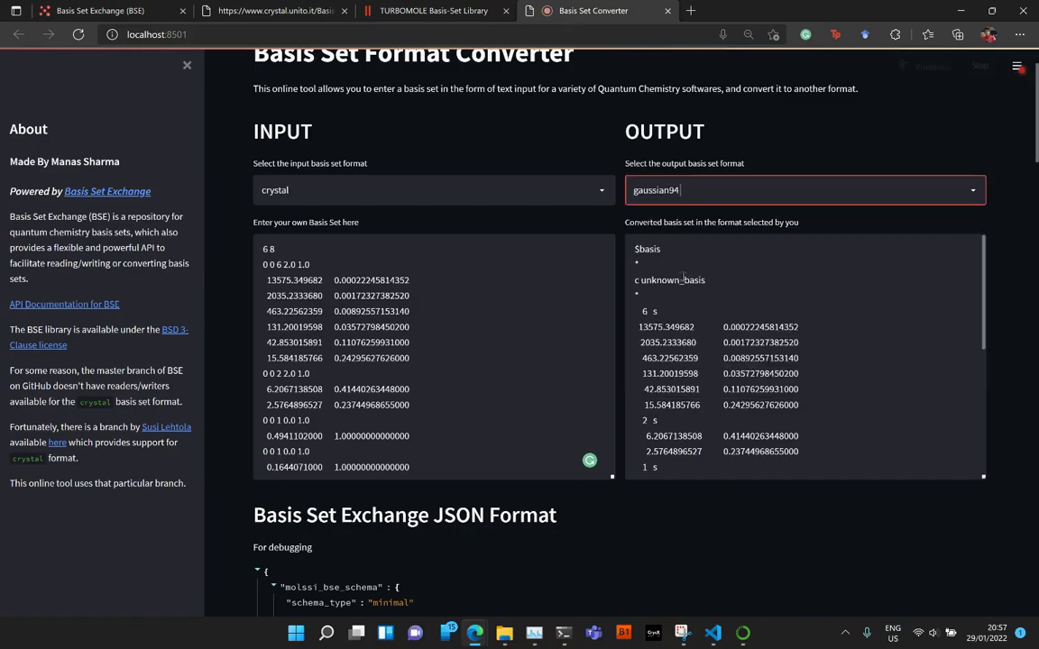
pyautogui.click(695, 190)
pyautogui.click(696, 305)
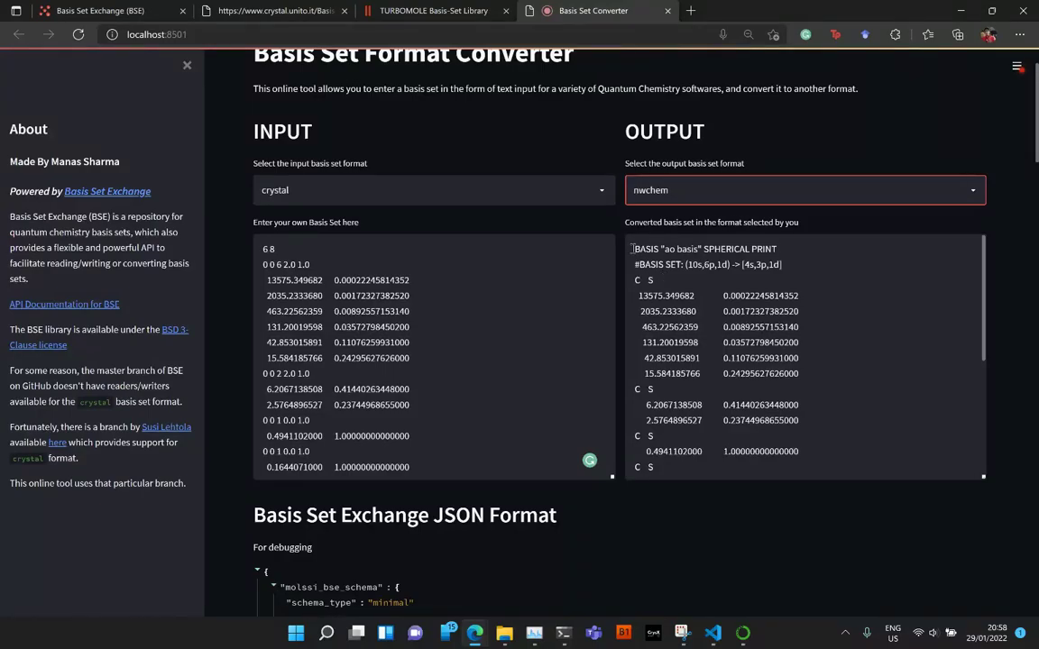
# Step: Select the entire NWChem output and copy it
pyautogui.moveTo(631, 249); pyautogui.dragTo(792, 577)
pyautogui.rightClick(840, 306)
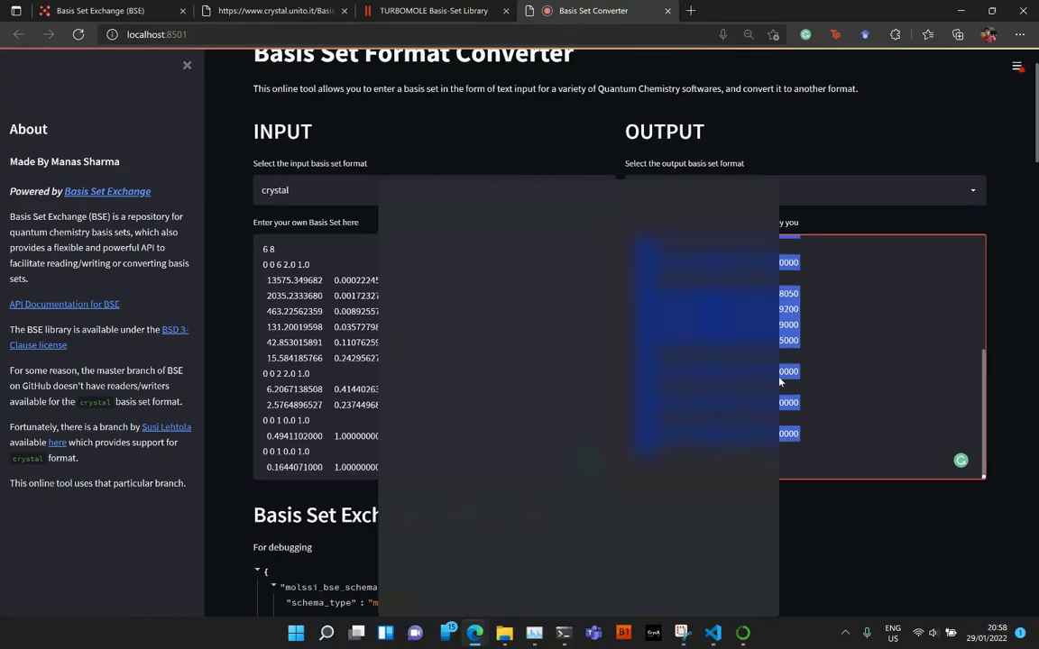
pyautogui.press('Escape')
pyautogui.scroll(5, 726, 332)
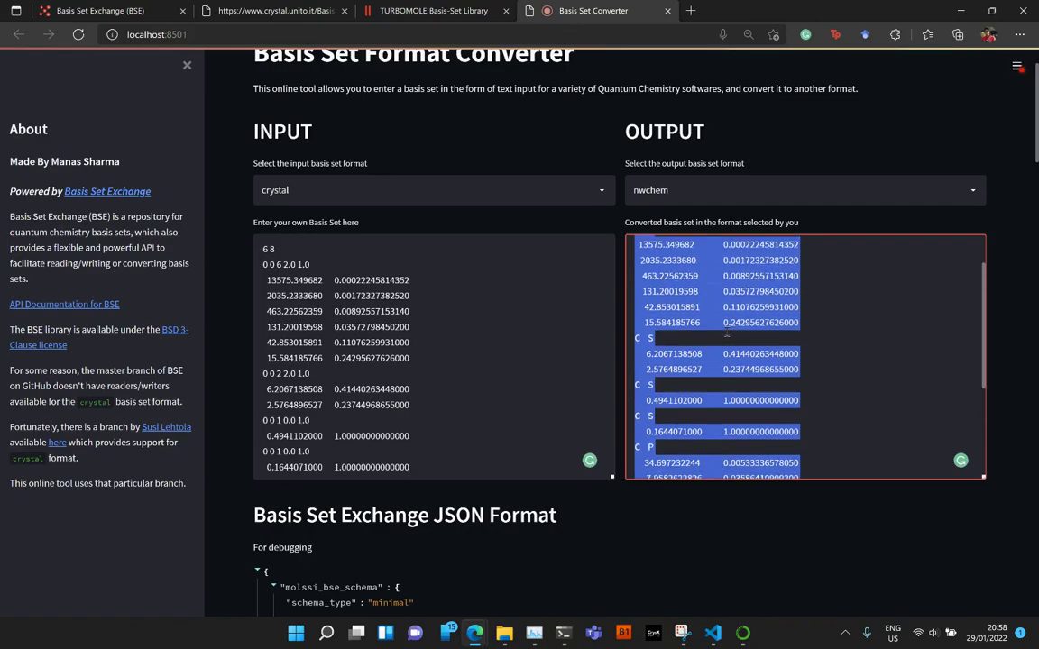
pyautogui.click(566, 314)
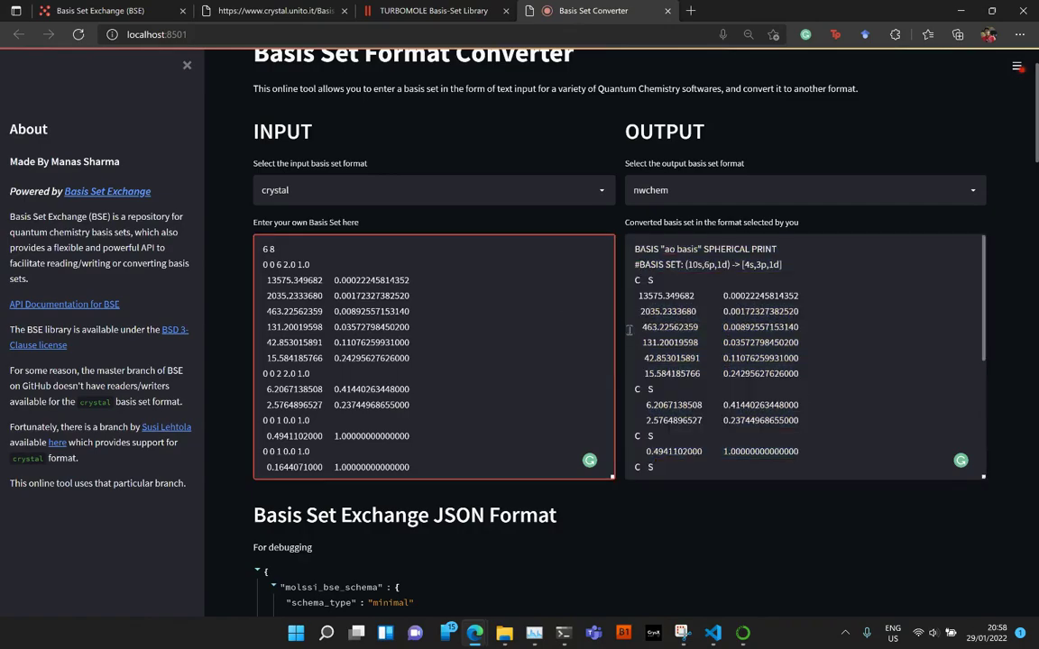
pyautogui.scroll(1, 578, 320)
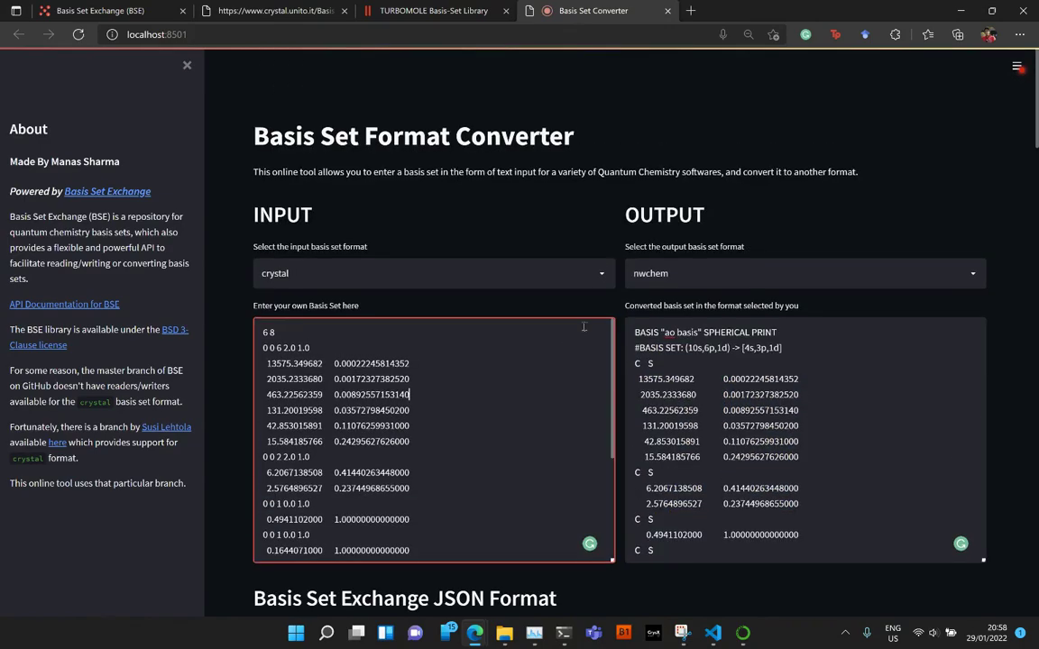
# Step: Fetch the def-SV(P) Basis set for Pt from the TURBOMOLE library
pyautogui.click(433, 12)
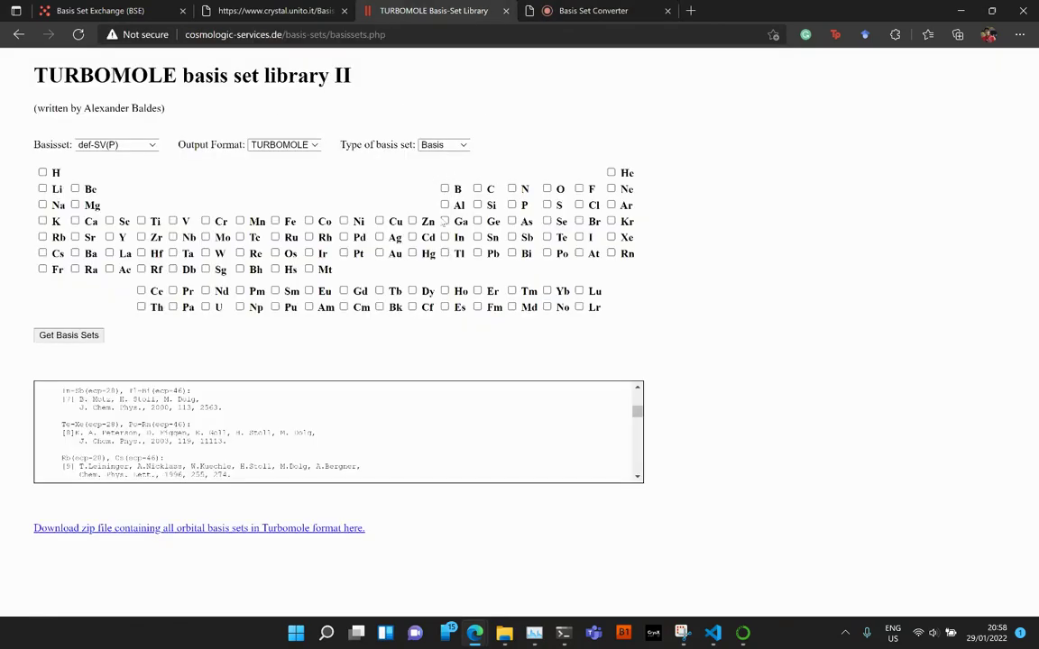
pyautogui.click(342, 254)
pyautogui.click(447, 145)
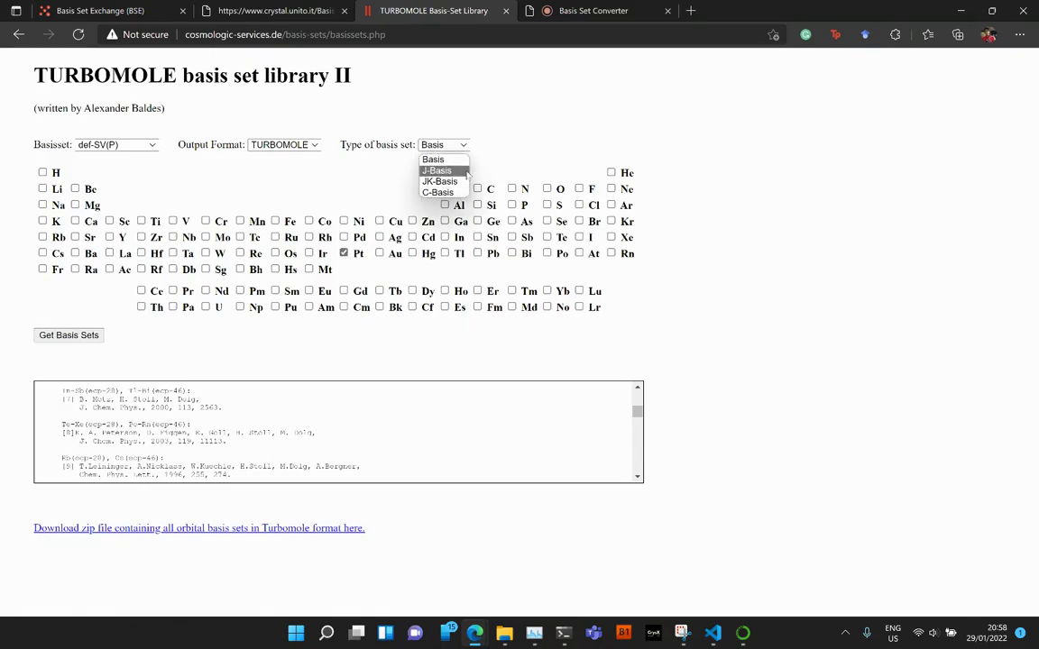
pyautogui.click(547, 147)
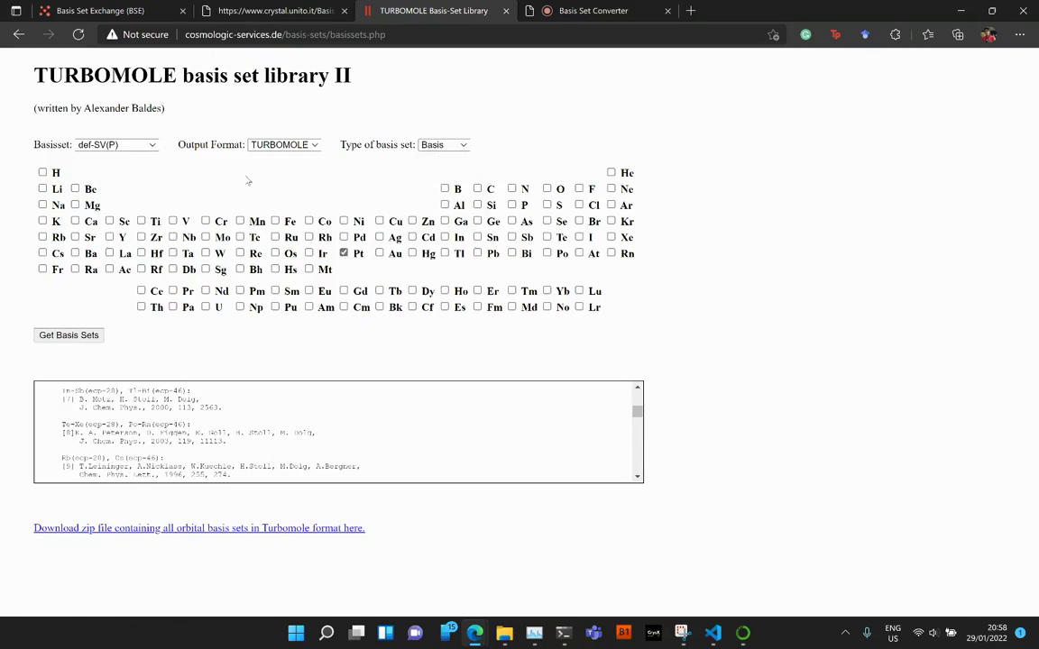
pyautogui.click(127, 141)
pyautogui.click(178, 159)
pyautogui.click(47, 338)
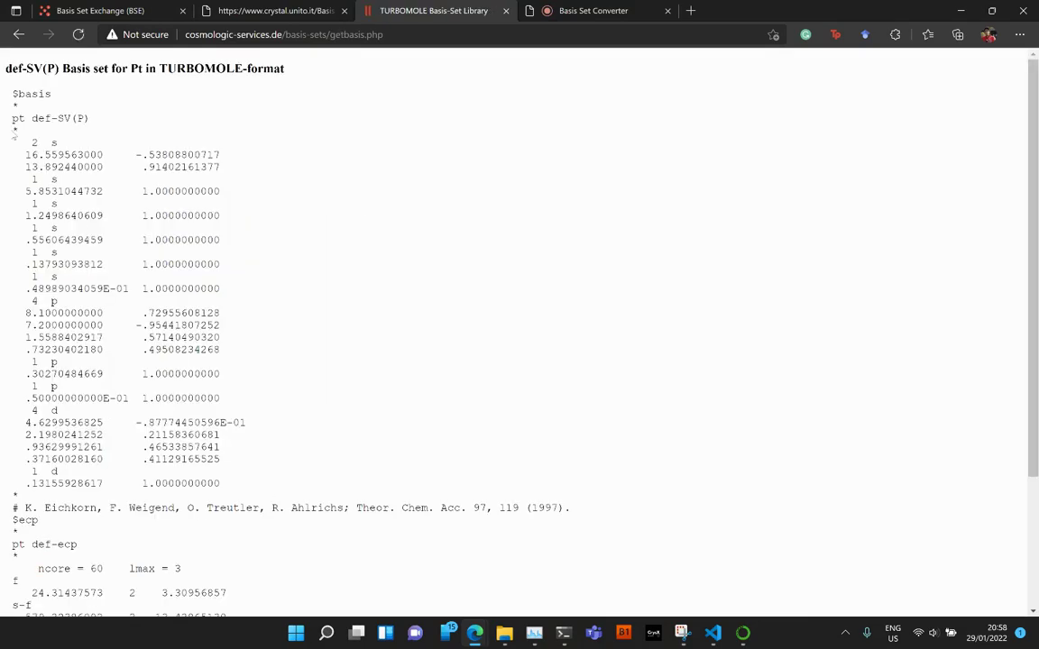
# Step: Select the returned Pt basis listing, including its def-ecp pseudopotential block
pyautogui.moveTo(14, 94); pyautogui.dragTo(130, 323)
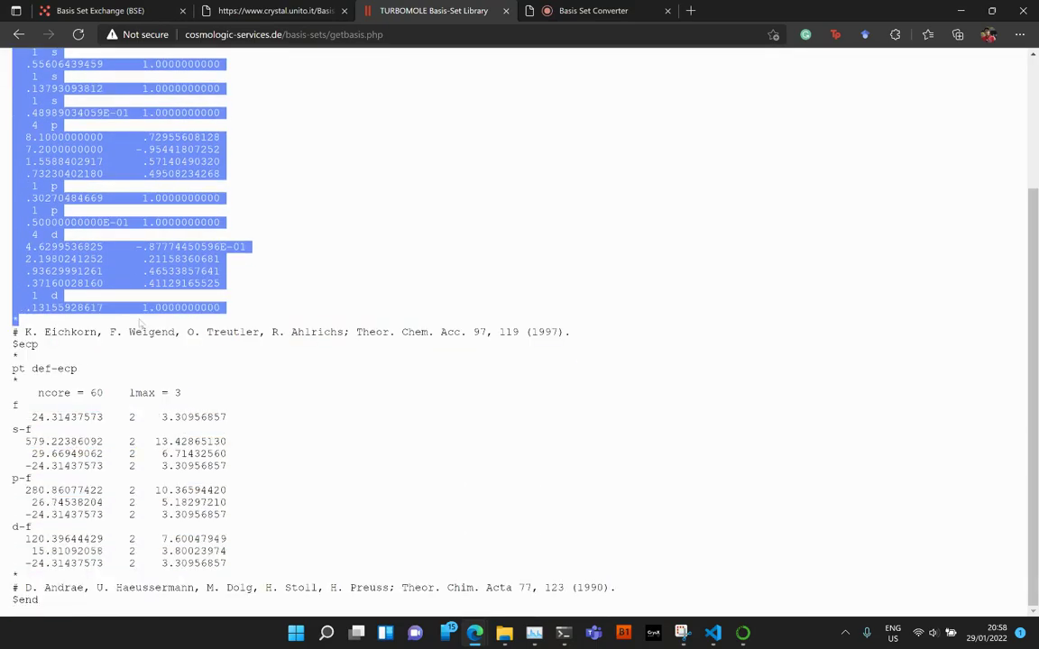
pyautogui.scroll(1, 142, 377)
pyautogui.scroll(3, 135, 342)
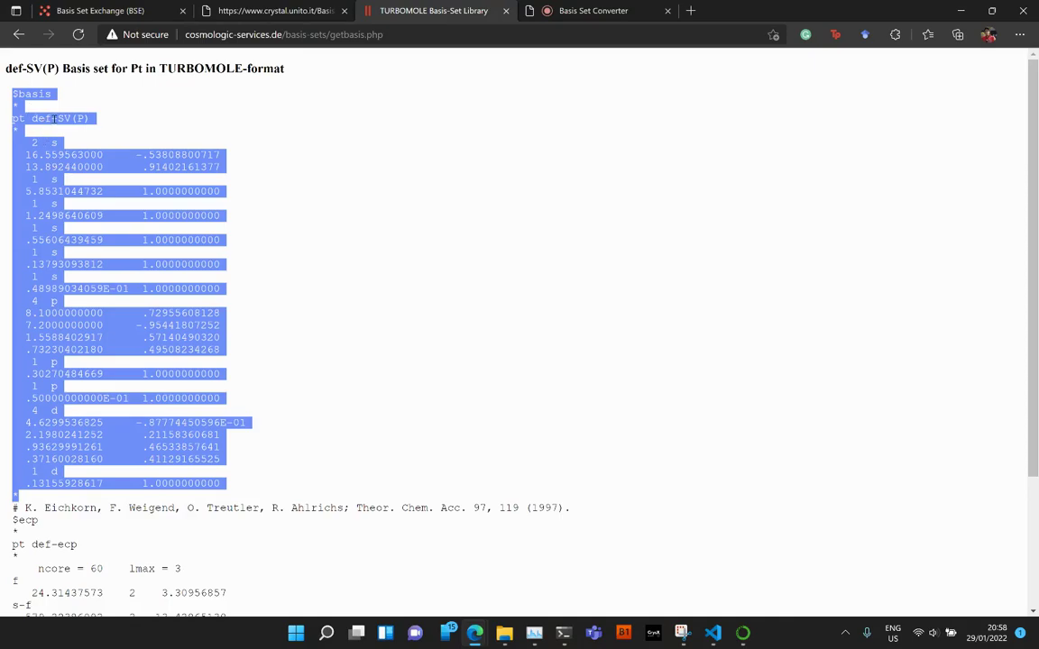
pyautogui.scroll(-4, 79, 120)
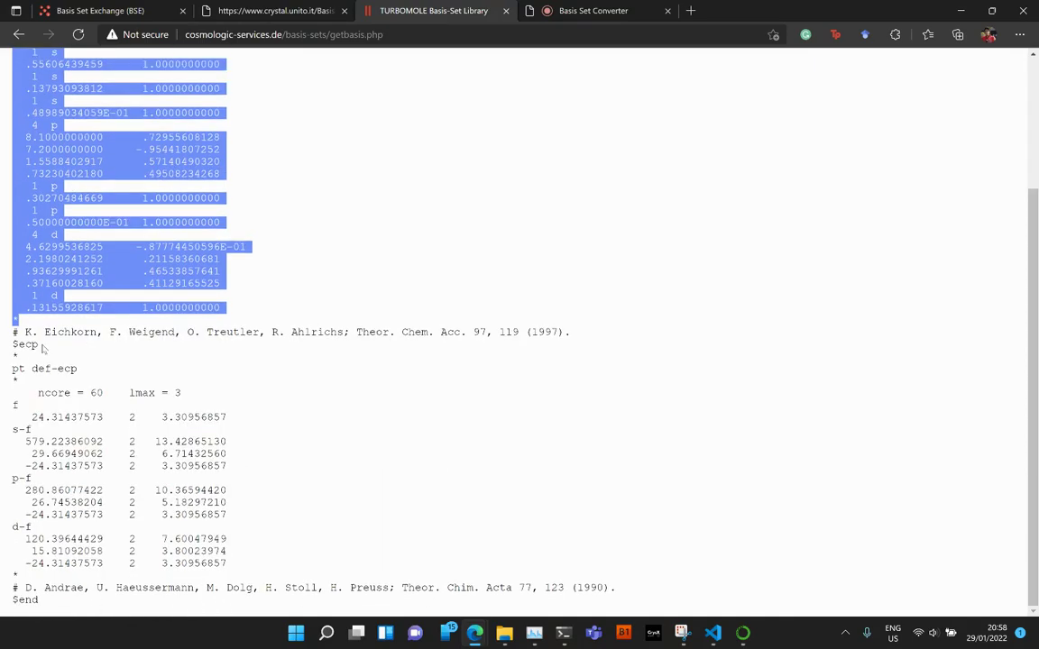
pyautogui.moveTo(12, 365); pyautogui.dragTo(225, 602)
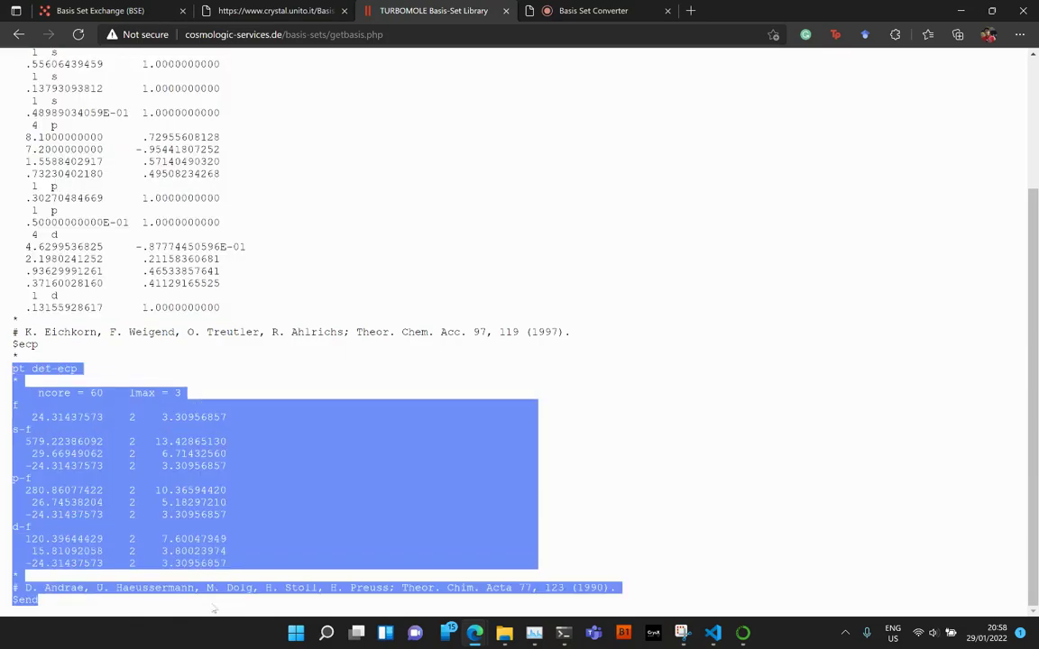
pyautogui.click(80, 310)
pyautogui.scroll(4, 79, 310)
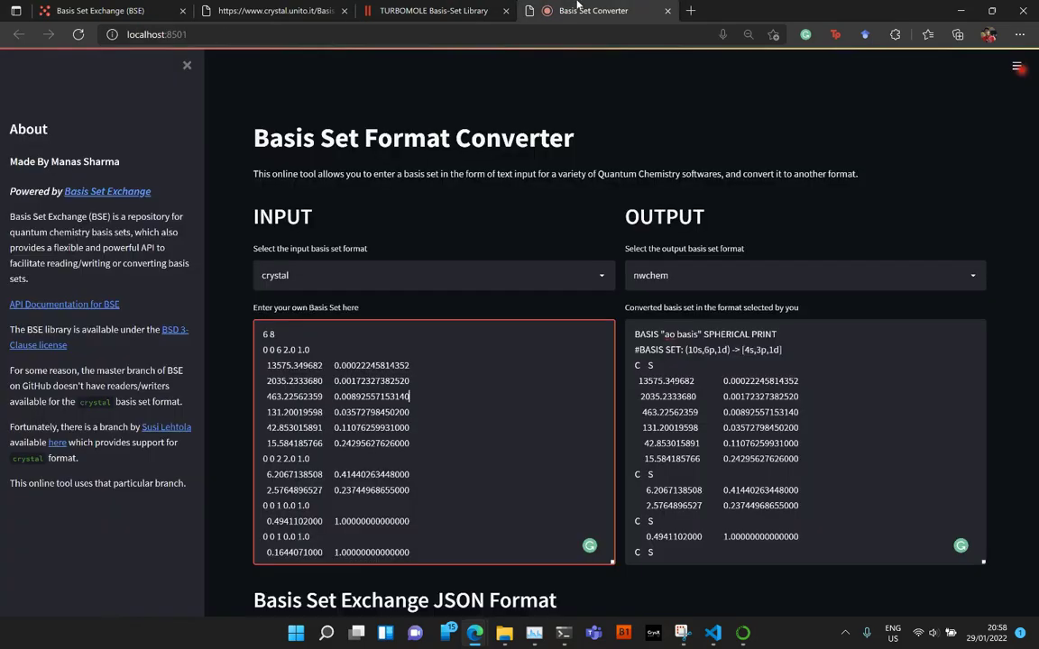
# Step: Paste the Pt def-SV(P) basis into the converter input and set the input format to turbomole
pyautogui.click(586, 10)
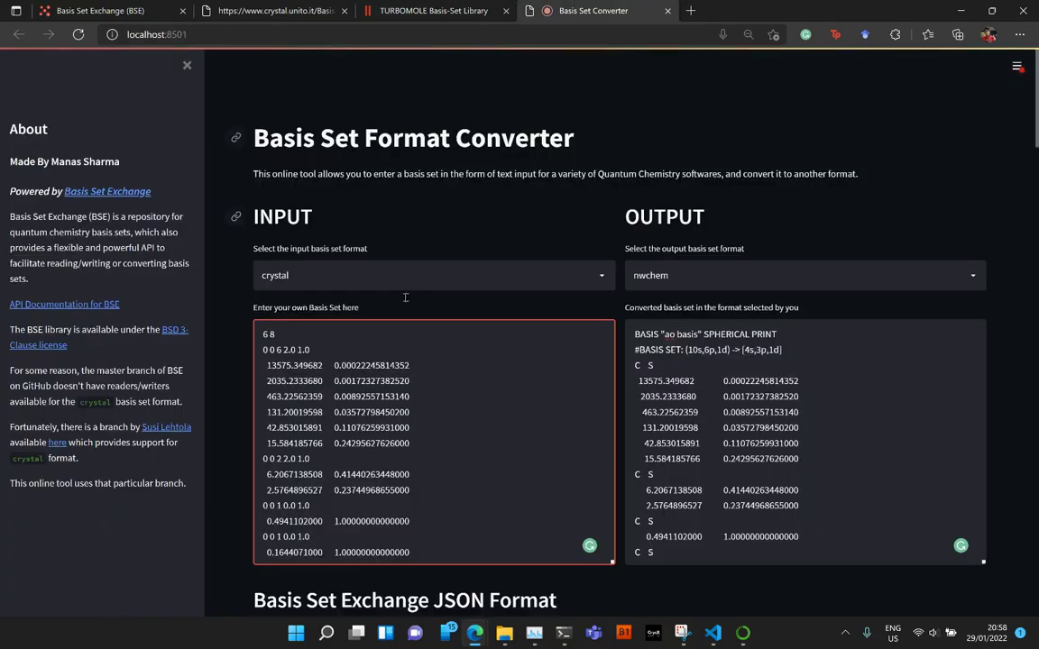
pyautogui.hotkey('ctrl', 'a')
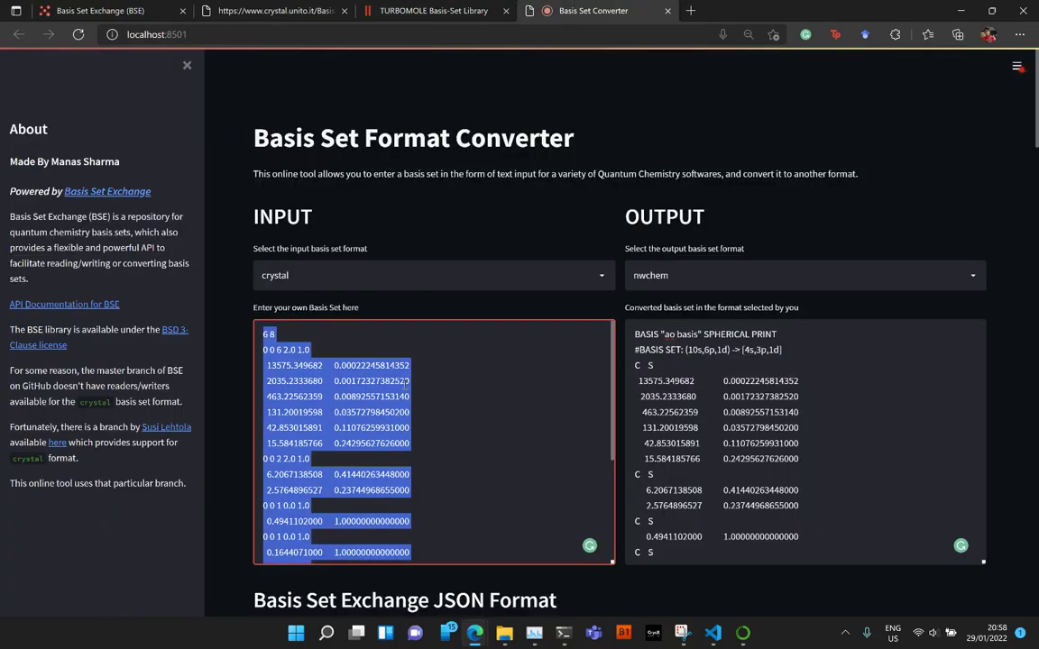
pyautogui.hotkey('ctrl', 'v')
pyautogui.scroll(5, 415, 397)
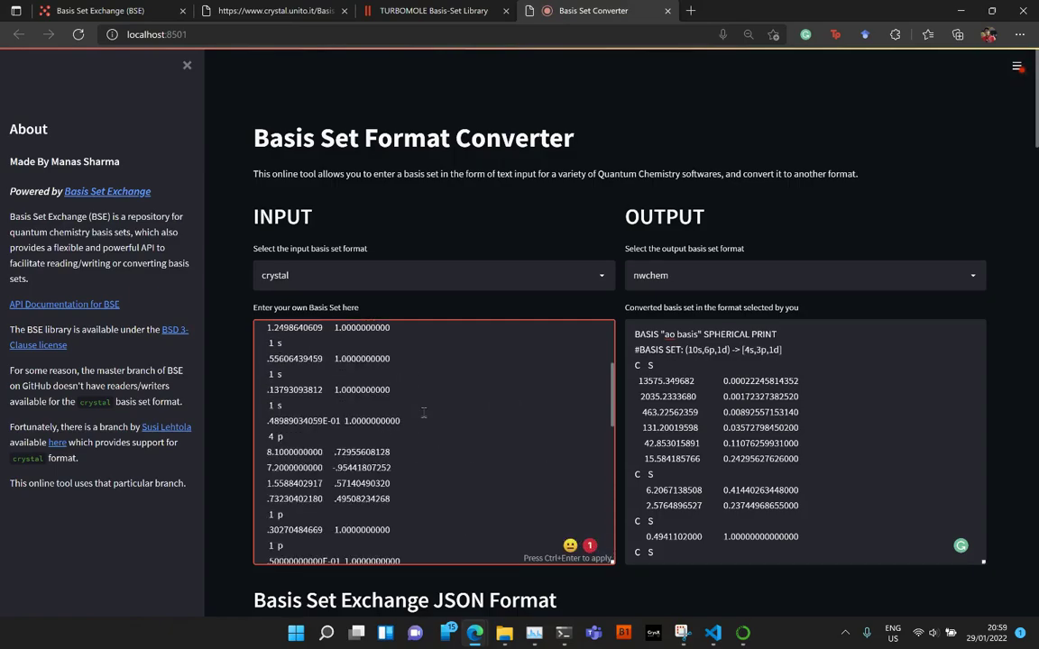
pyautogui.scroll(5, 424, 406)
pyautogui.click(455, 278)
pyautogui.click(383, 307)
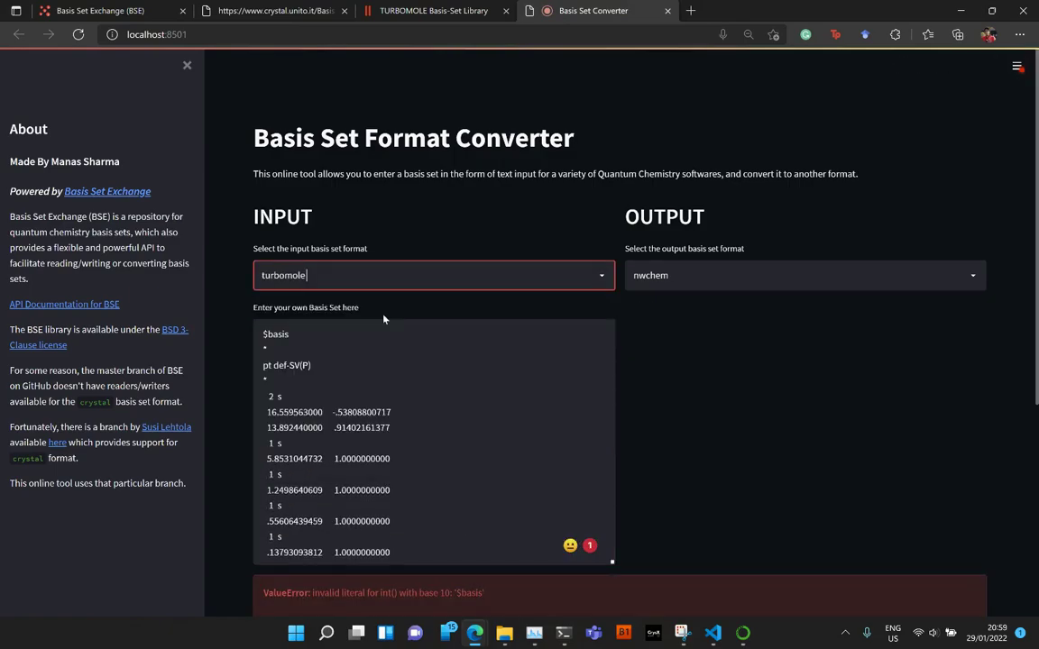
# Step: Set the output format to gaussian94 and review the output down to the PT-ECP block
pyautogui.click(743, 287)
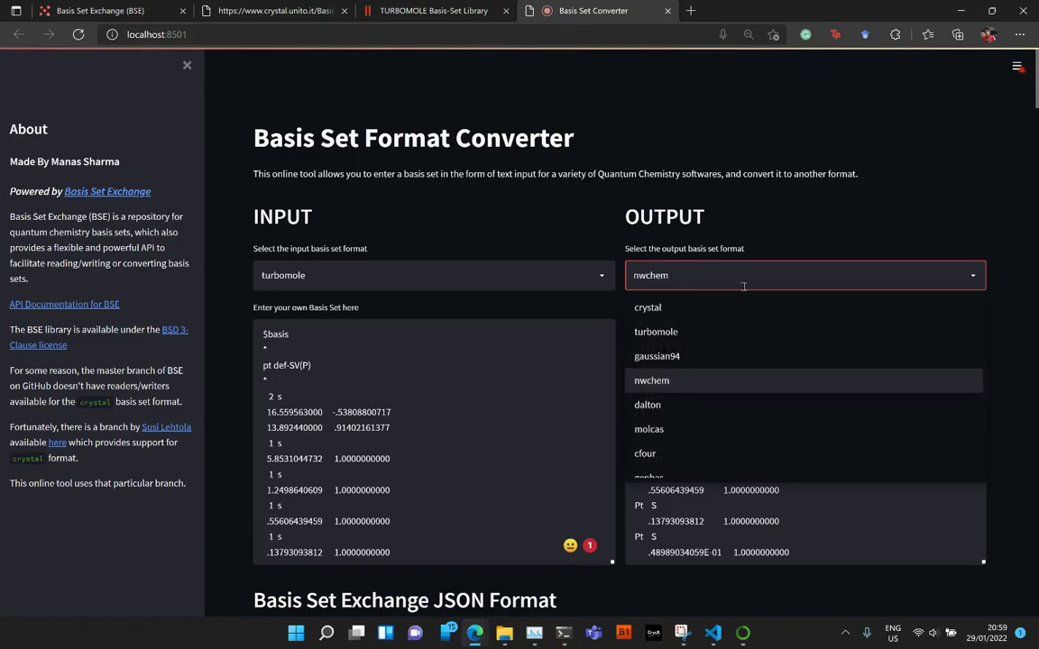
pyautogui.click(657, 357)
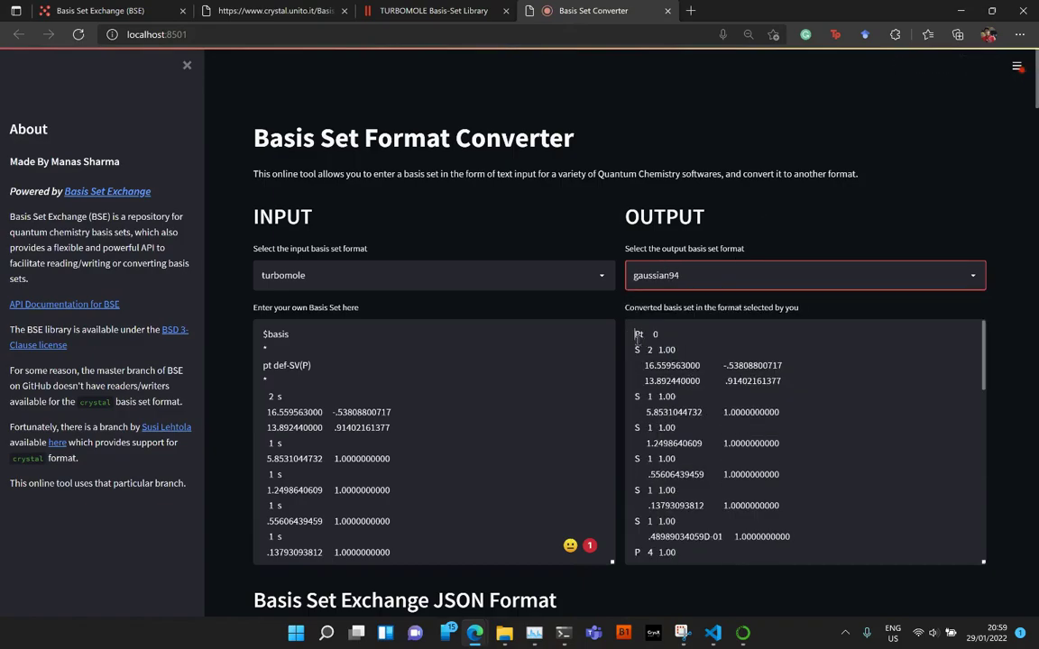
pyautogui.moveTo(636, 336); pyautogui.dragTo(674, 563)
pyautogui.click(649, 523)
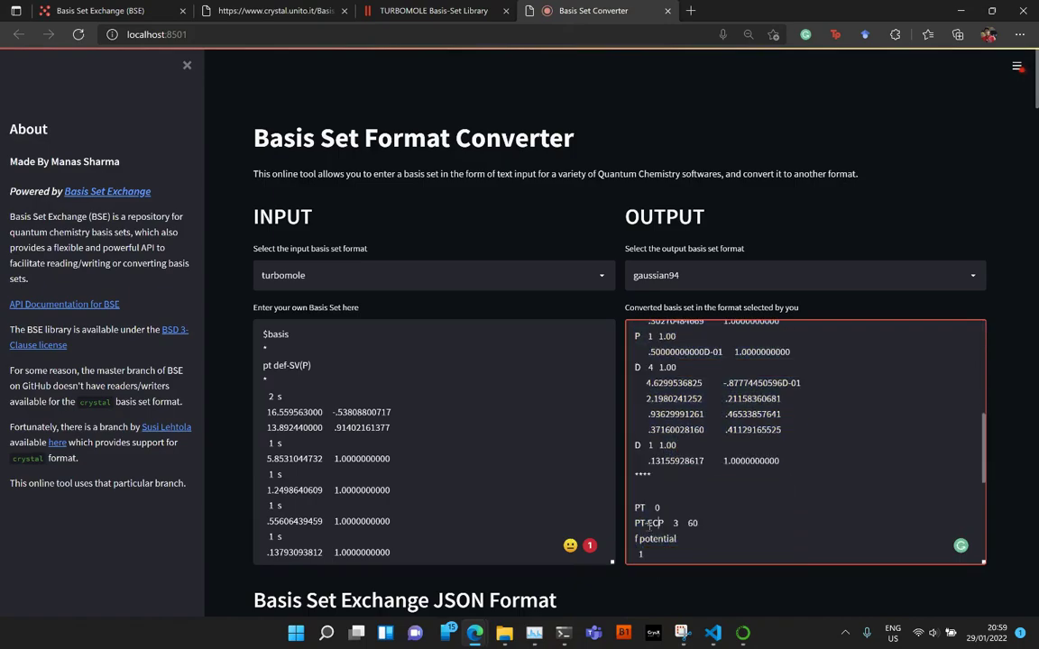
pyautogui.scroll(-5, 700, 534)
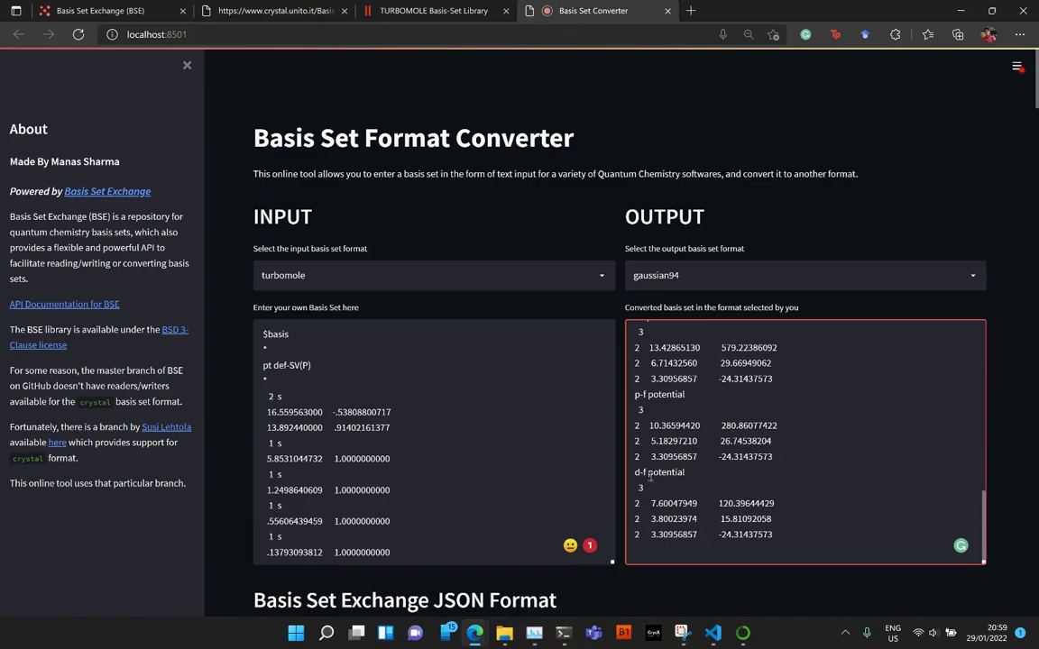
pyautogui.scroll(3, 731, 449)
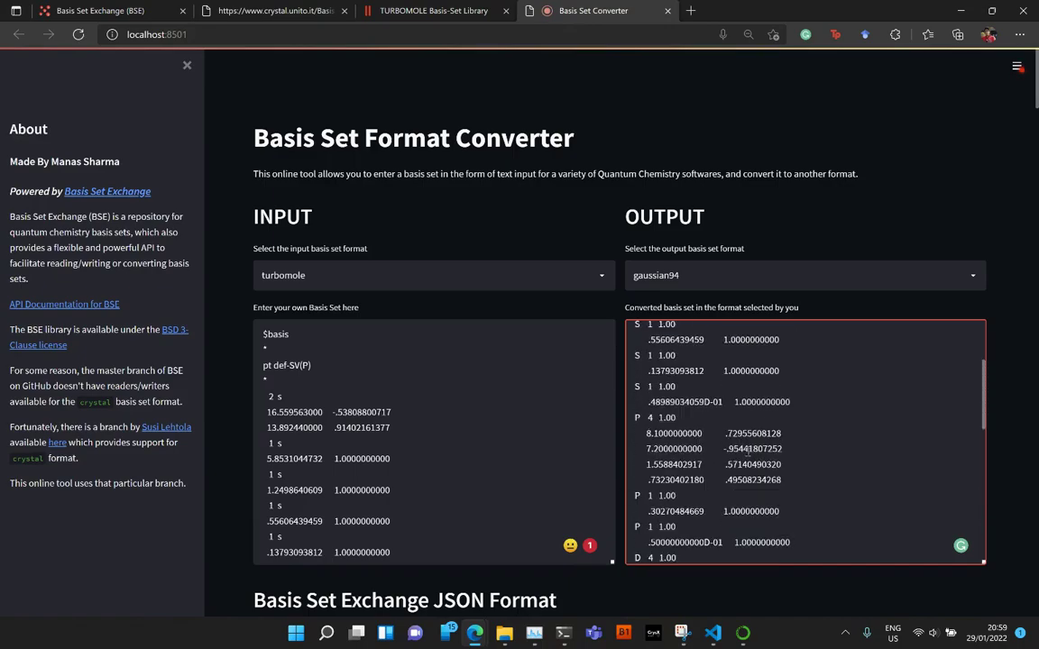
pyautogui.scroll(1, 669, 431)
pyautogui.scroll(3, 669, 431)
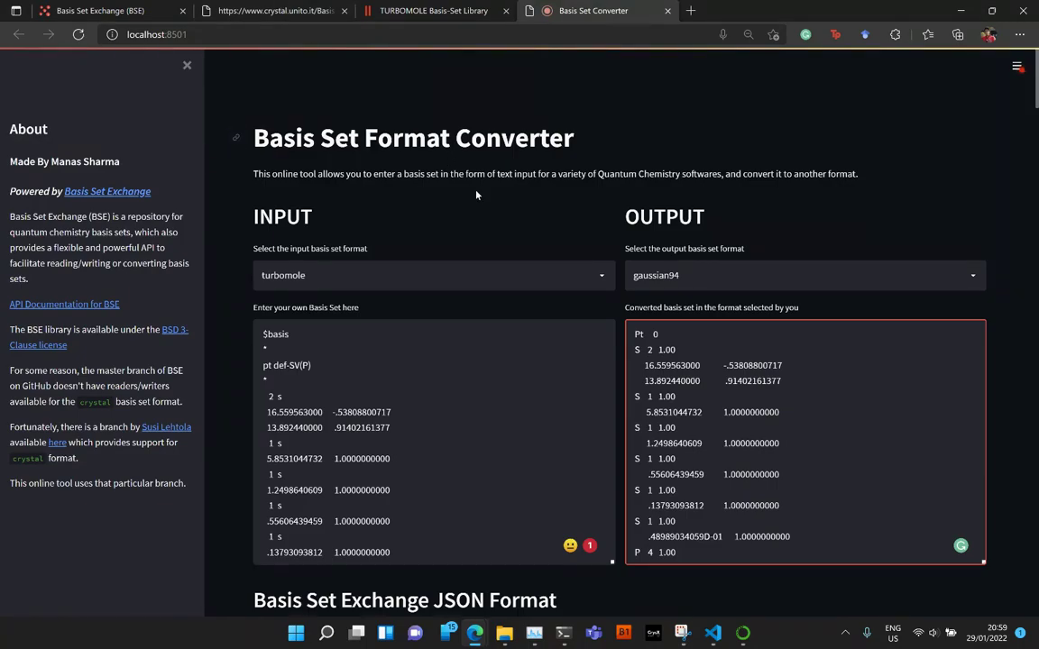
# Step: Open def2-ecp.1.tm in VS Code and select its Pt ECP block from $basis to $end
pyautogui.click(712, 633)
pyautogui.click(442, 33)
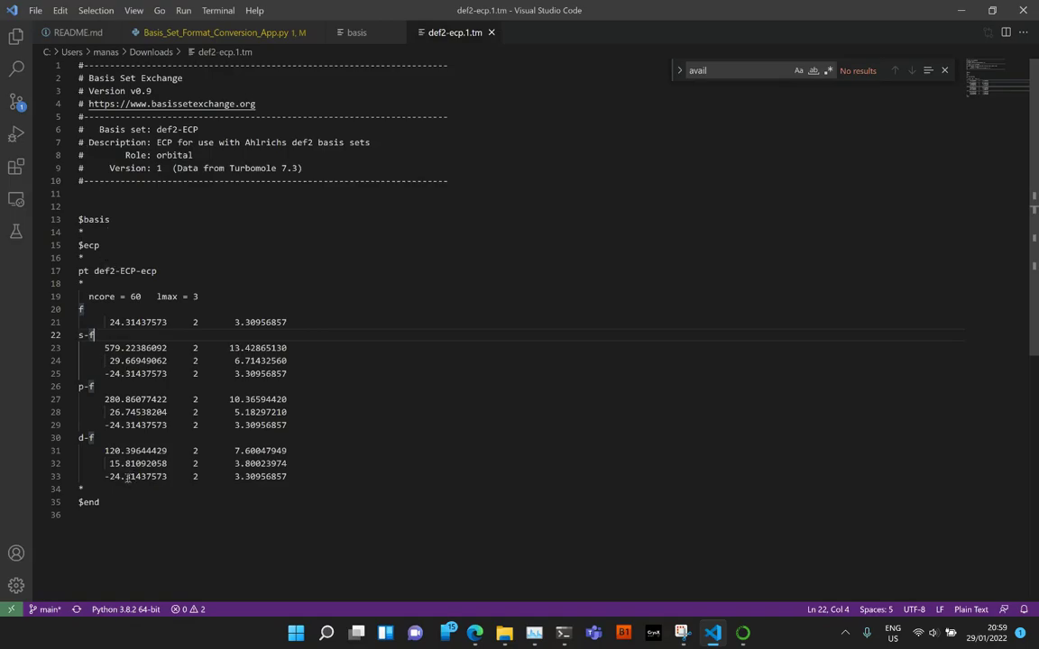
pyautogui.moveTo(123, 499); pyautogui.dragTo(75, 226)
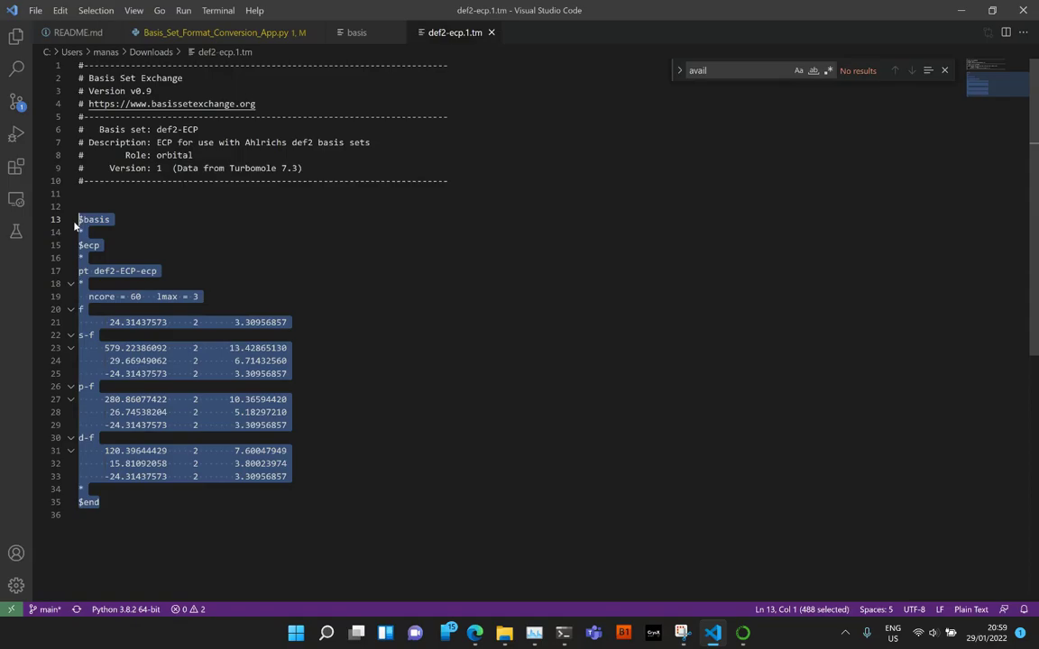
pyautogui.click(474, 632)
pyautogui.click(436, 579)
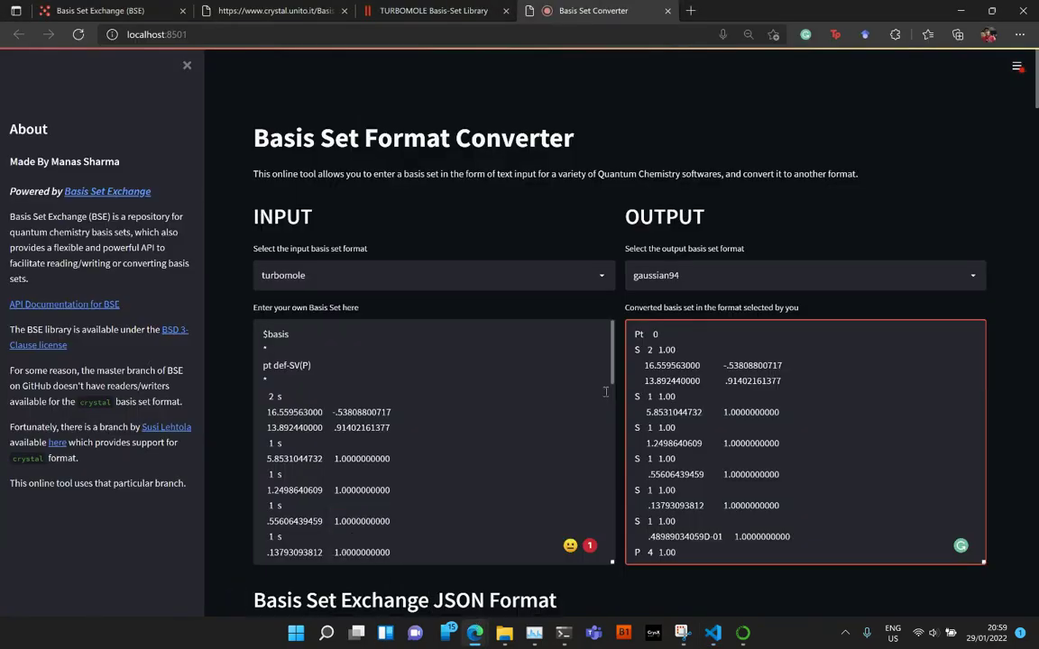
# Step: Paste the Pt def2-ECP-ecp block into the converter input and rerun, producing a RuntimeError
pyautogui.click(523, 394)
pyautogui.hotkey('ctrl', 'a')
pyautogui.hotkey('ctrl', 'v')
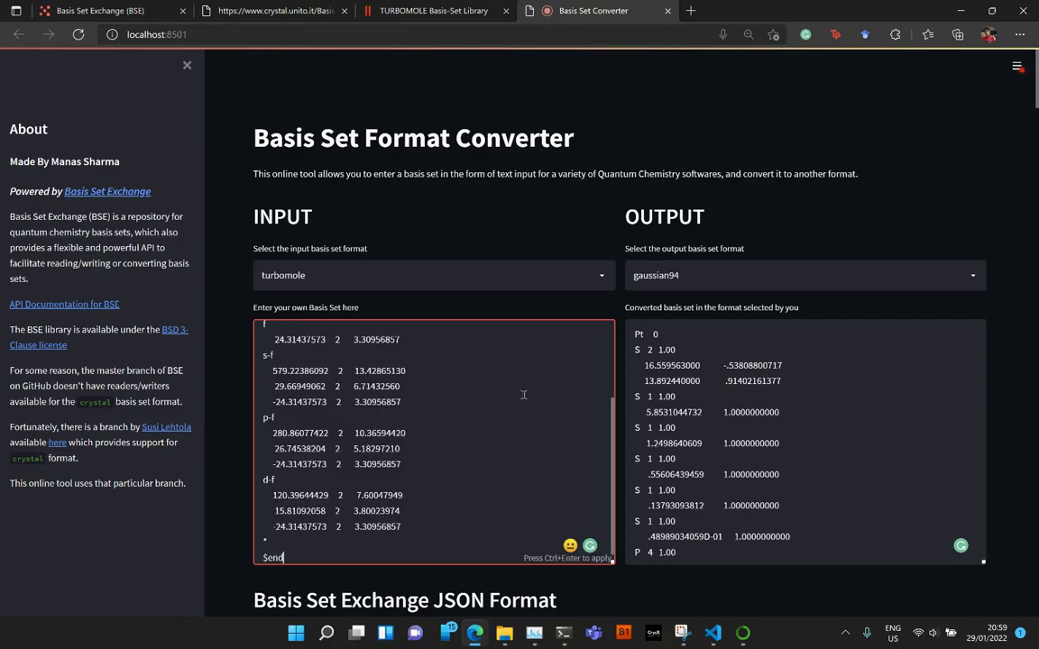
pyautogui.click(748, 403)
pyautogui.scroll(-2, 634, 414)
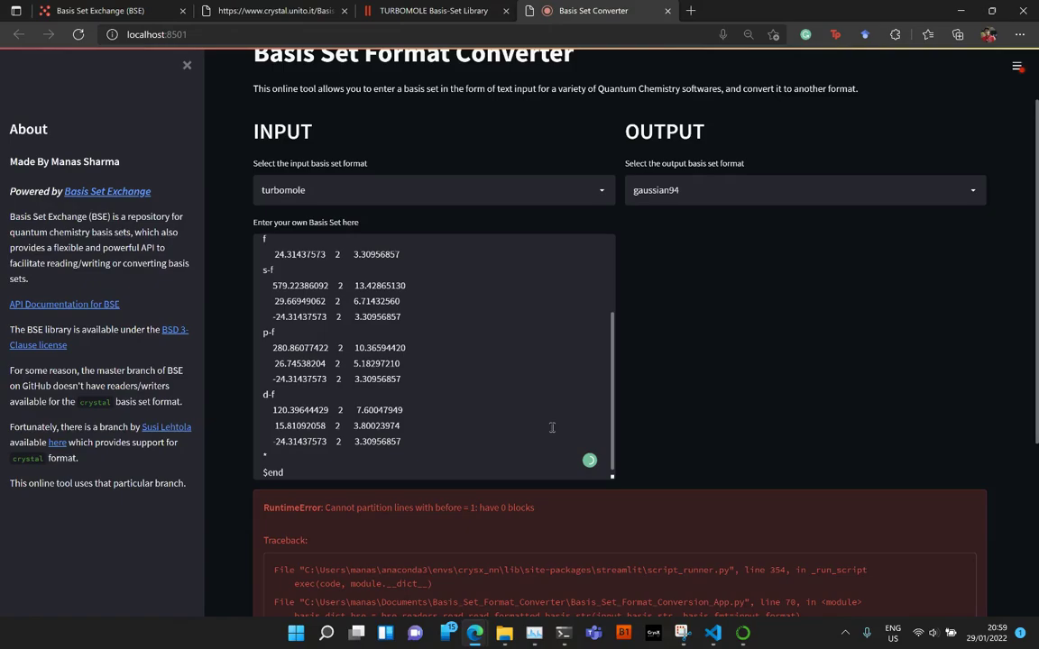
pyautogui.scroll(5, 552, 428)
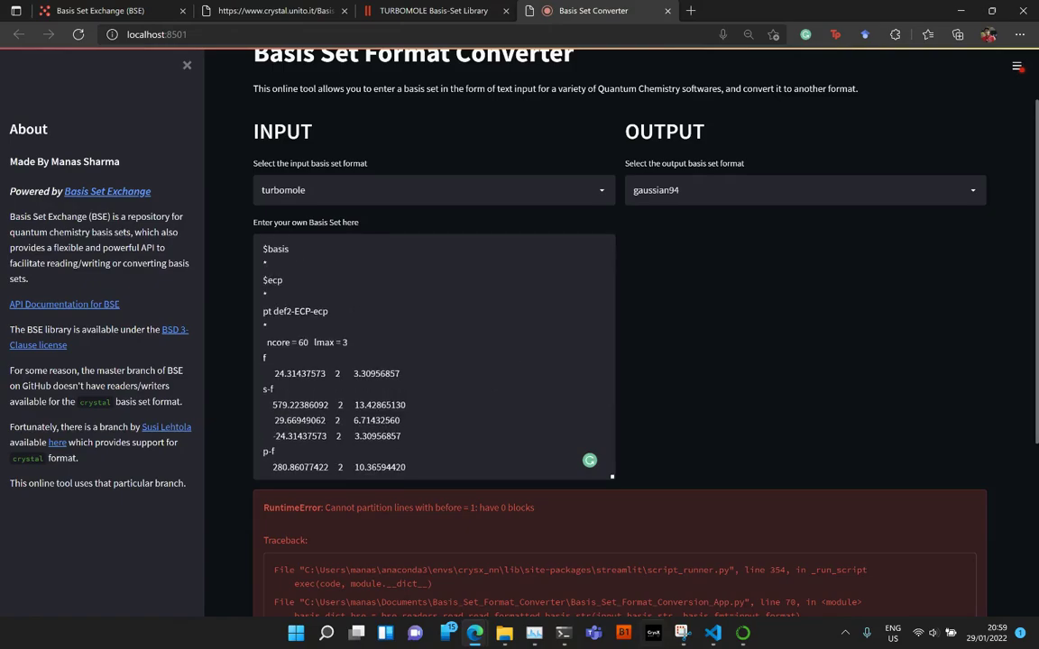
pyautogui.hotkey('alt', 'Tab')
# Step: Open the Ag and I def2-SVP/def2-ecp basis file in VS Code and select its entire contents
pyautogui.click(356, 32)
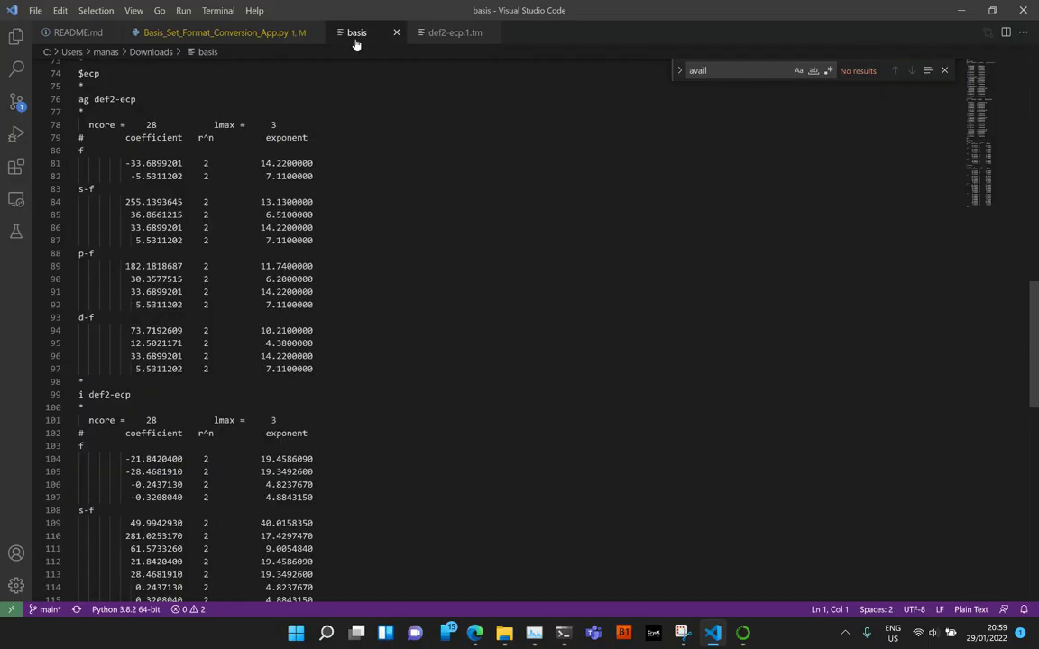
pyautogui.scroll(20, 106, 180)
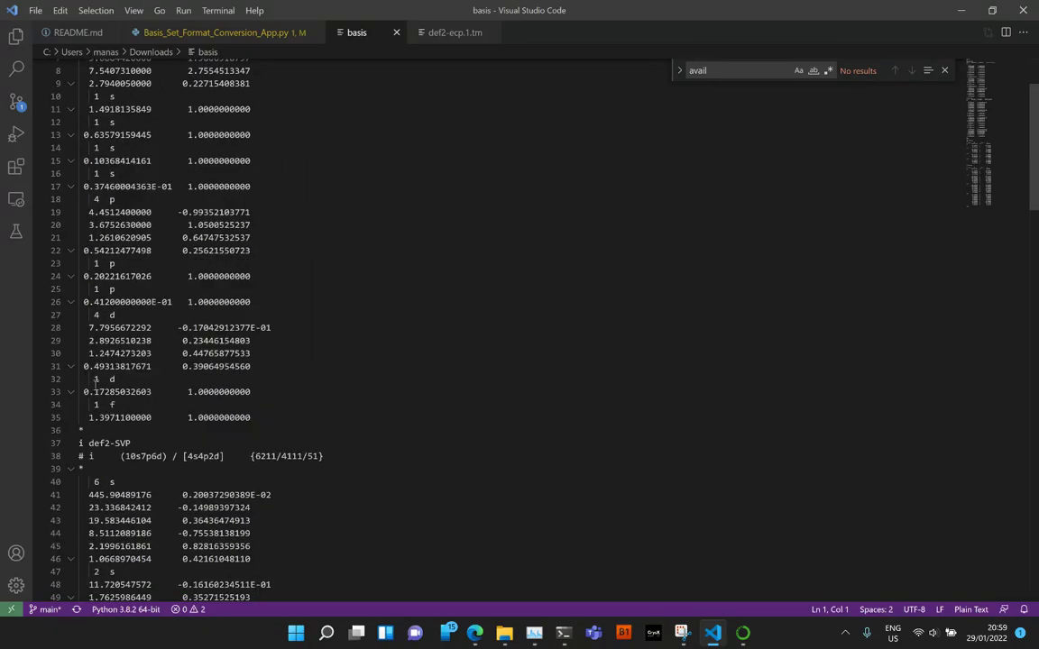
pyautogui.scroll(3, 94, 379)
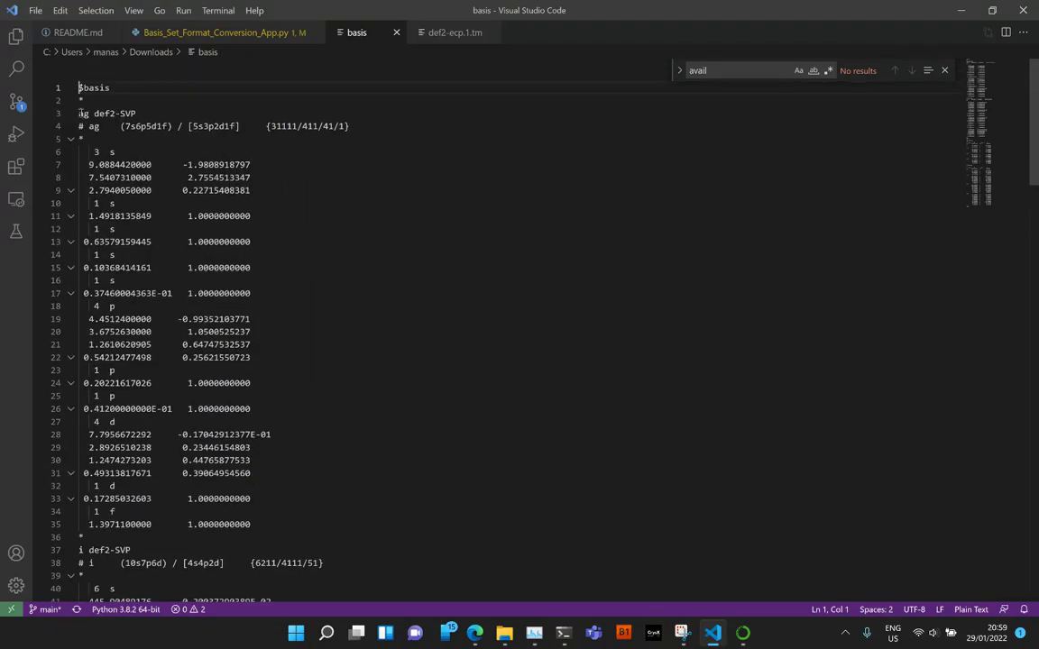
pyautogui.moveTo(79, 113); pyautogui.dragTo(170, 453)
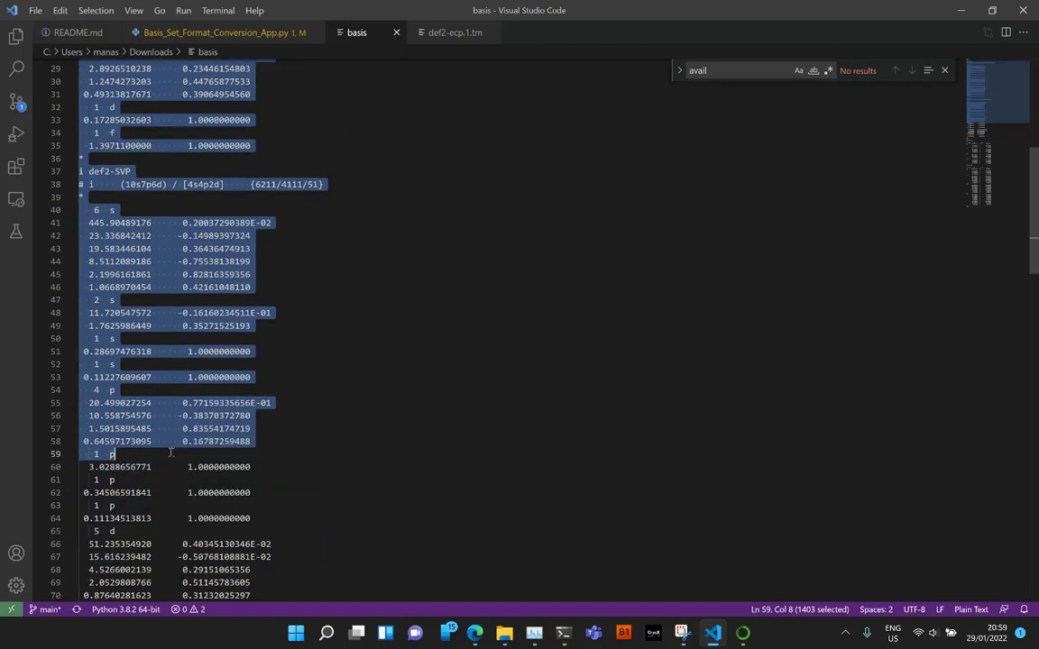
pyautogui.click(92, 170)
pyautogui.scroll(2, 93, 178)
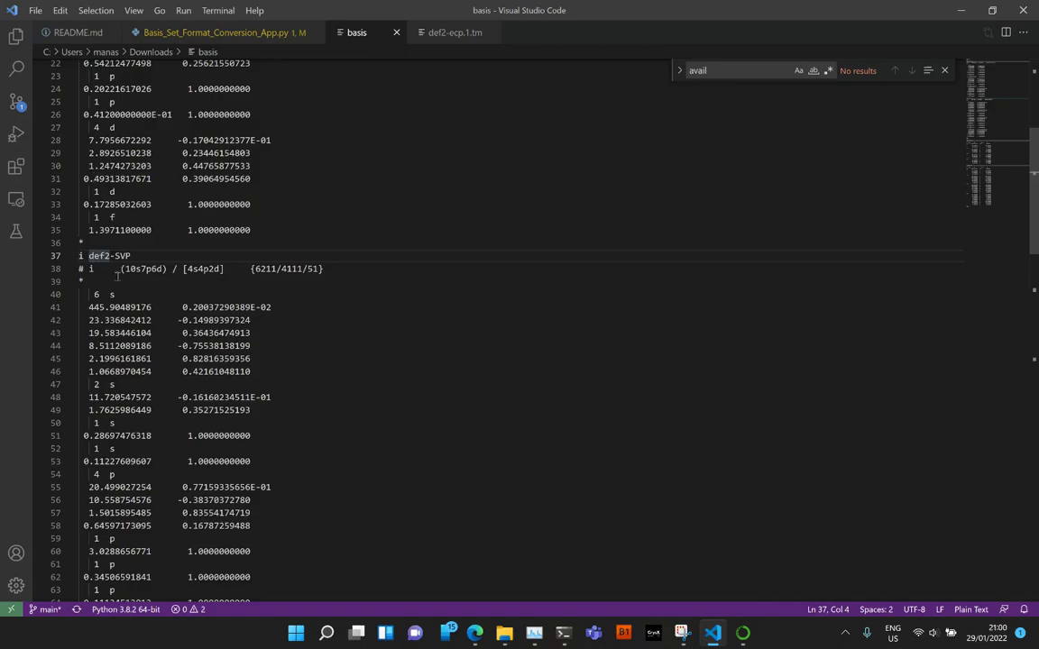
pyautogui.scroll(-10, 117, 270)
pyautogui.scroll(-10, 85, 253)
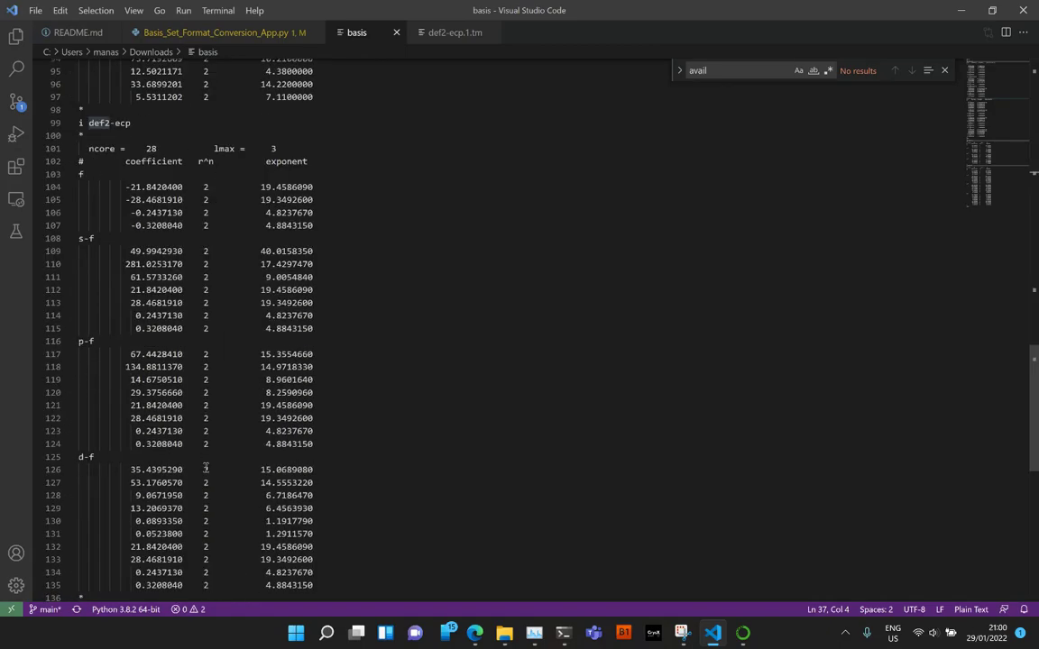
pyautogui.moveTo(165, 532); pyautogui.dragTo(106, 47)
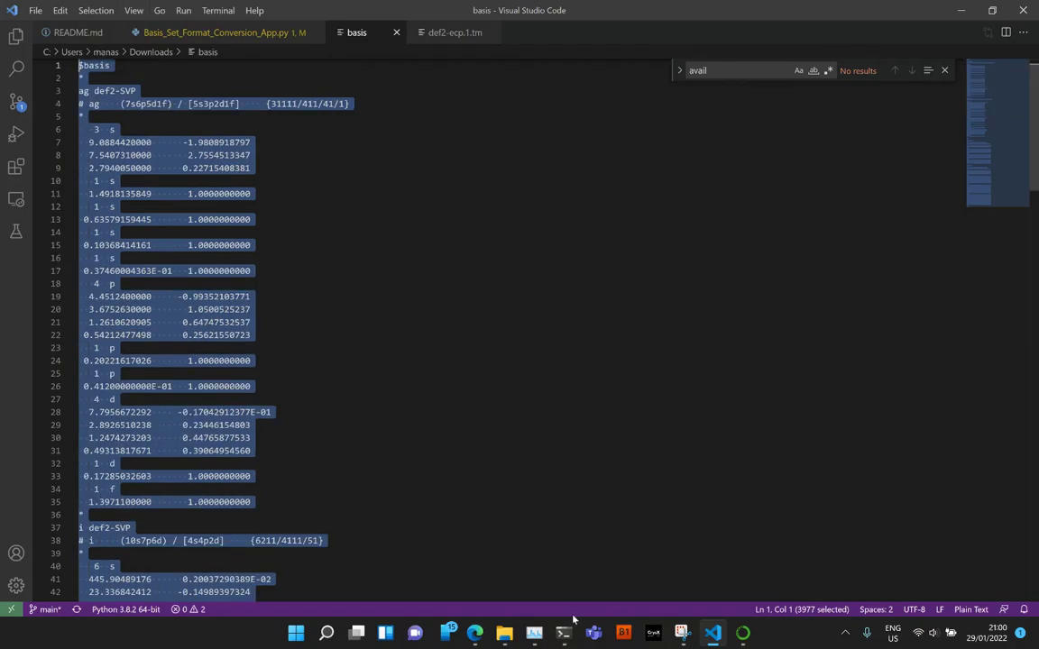
pyautogui.click(475, 633)
# Step: Paste the Ag and I basis file into the converter input and rerun the conversion
pyautogui.click(448, 528)
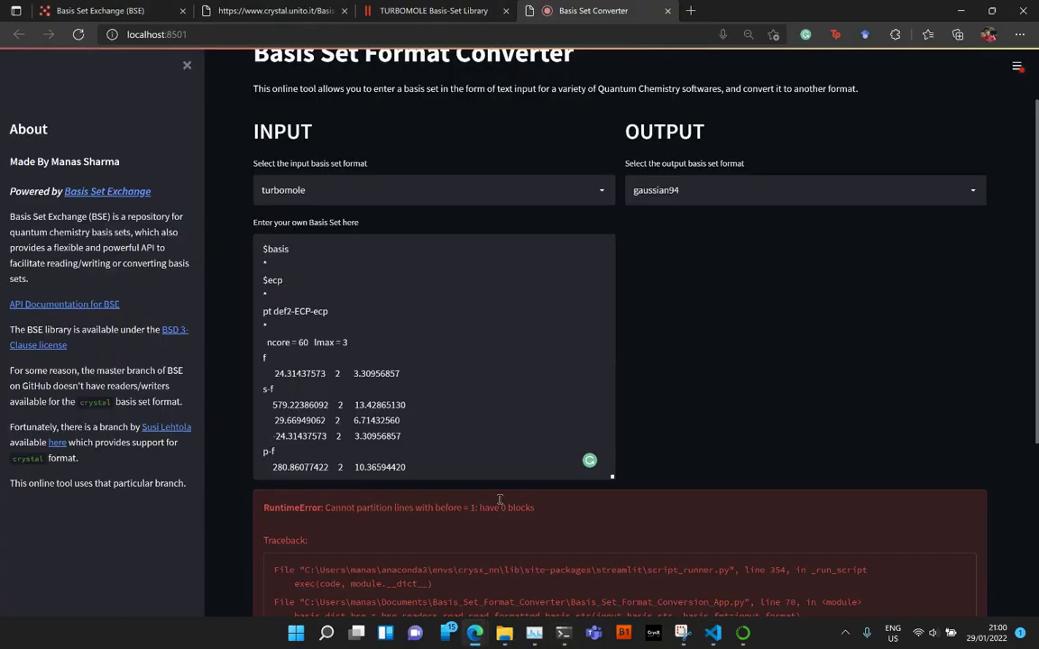
pyautogui.hotkey('ctrl', 'a')
pyautogui.hotkey('ctrl', 'v')
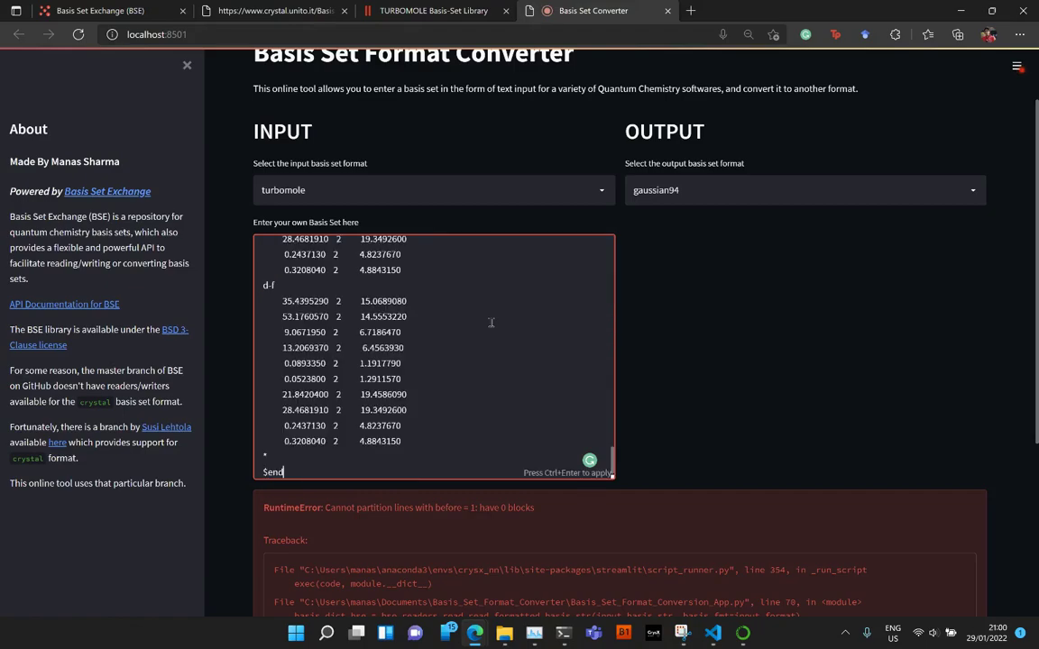
pyautogui.scroll(5, 556, 362)
pyautogui.scroll(-10, 556, 361)
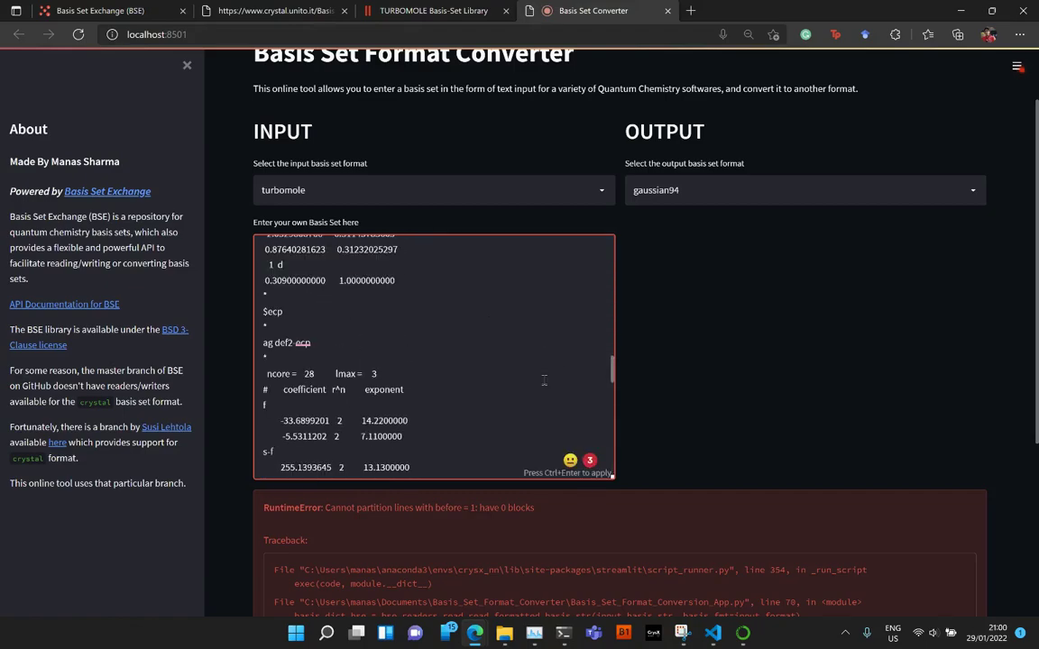
pyautogui.click(688, 303)
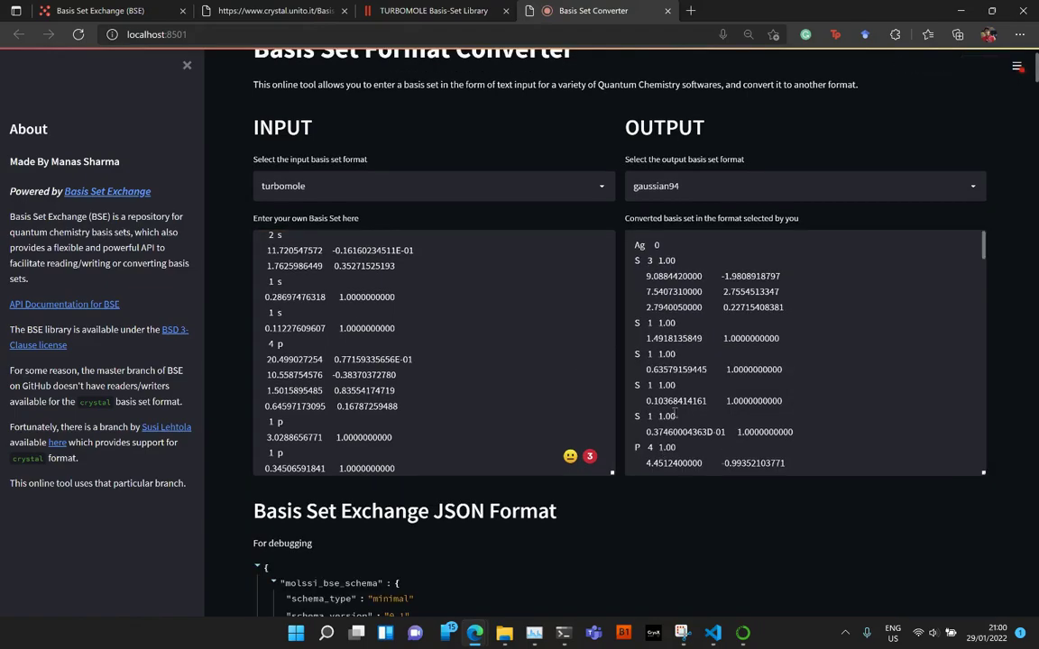
# Step: Scroll through the gaussian94 output to check the AG-ECP and I-ECP potential blocks
pyautogui.scroll(1, 692, 412)
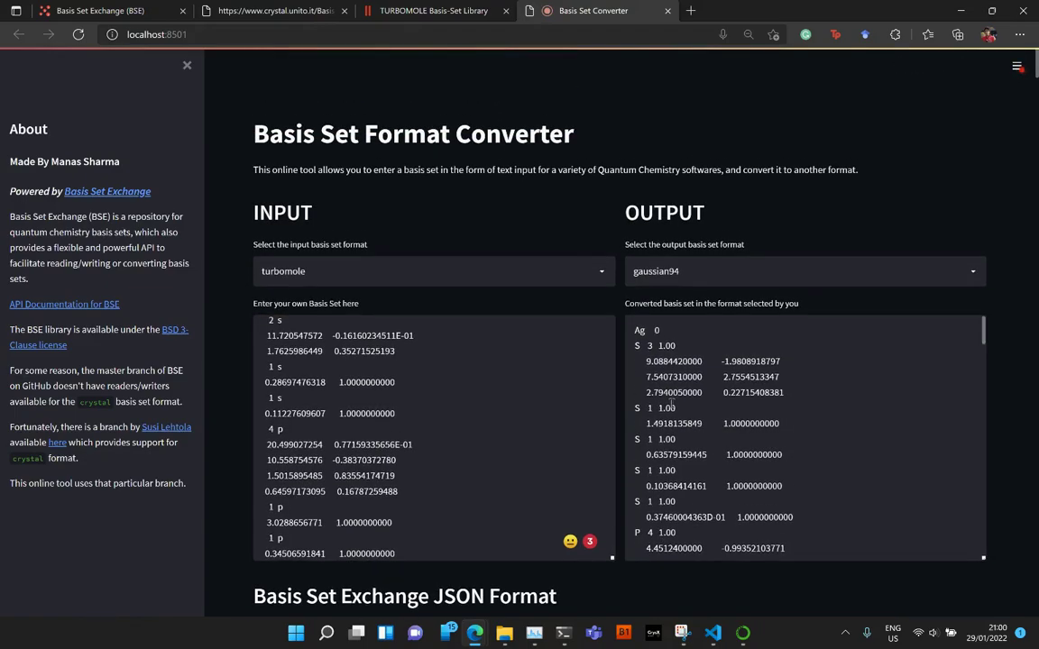
pyautogui.scroll(-10, 672, 408)
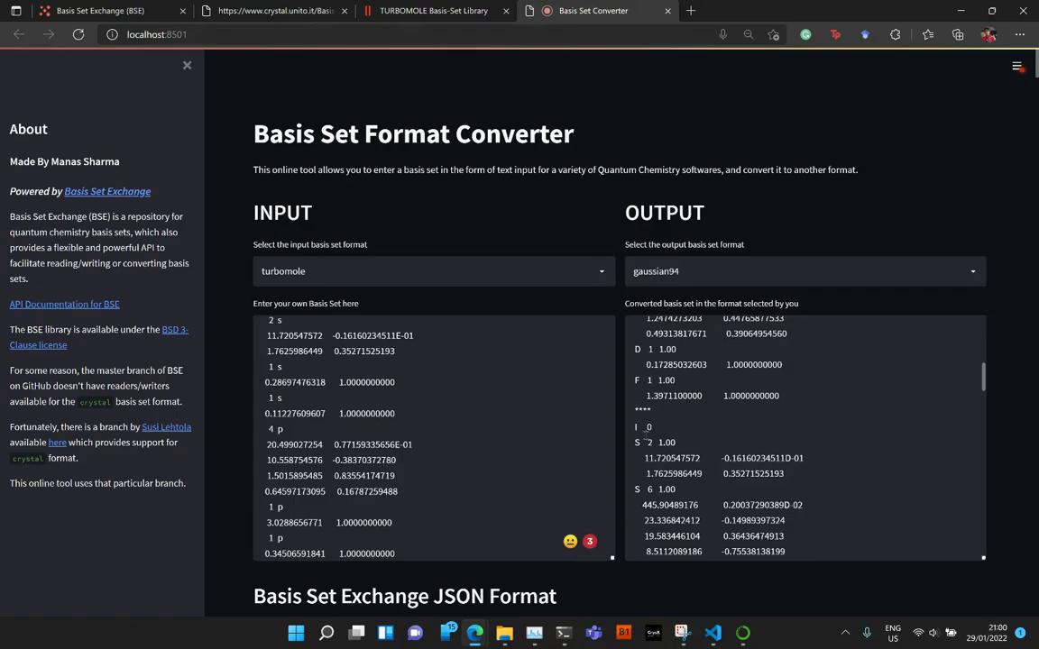
pyautogui.scroll(-10, 646, 433)
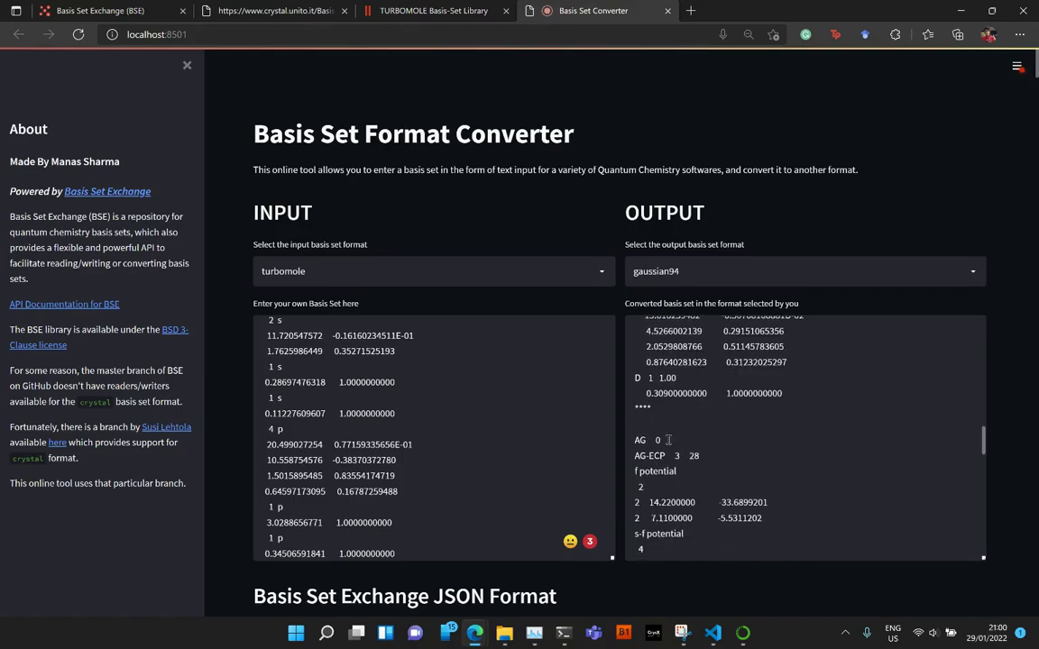
pyautogui.scroll(-8, 668, 440)
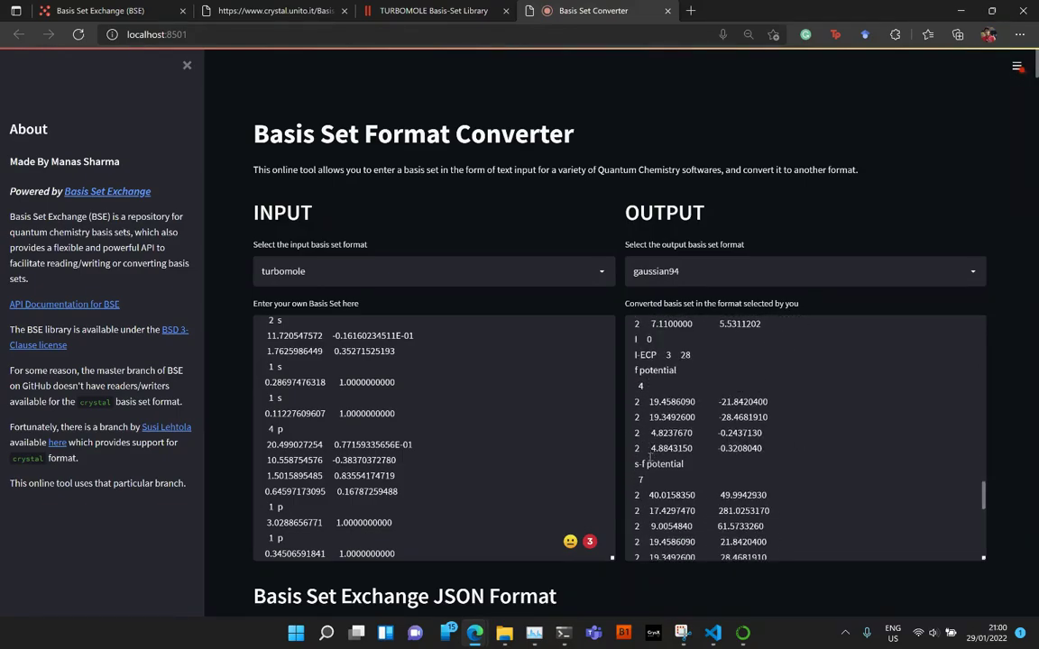
pyautogui.scroll(-4, 650, 460)
pyautogui.scroll(-6, 541, 406)
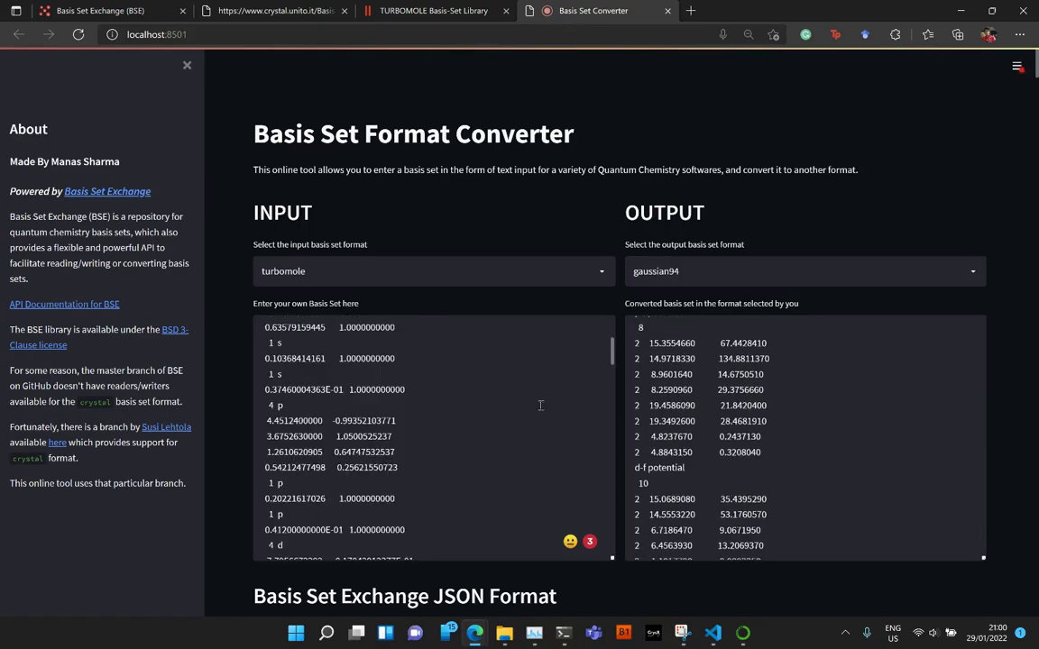
pyautogui.scroll(6, 540, 406)
# Step: In the CRYSTAL library, open platinum's Pt_pob_TZVP_rev2 basis and copy its whole block
pyautogui.click(325, 8)
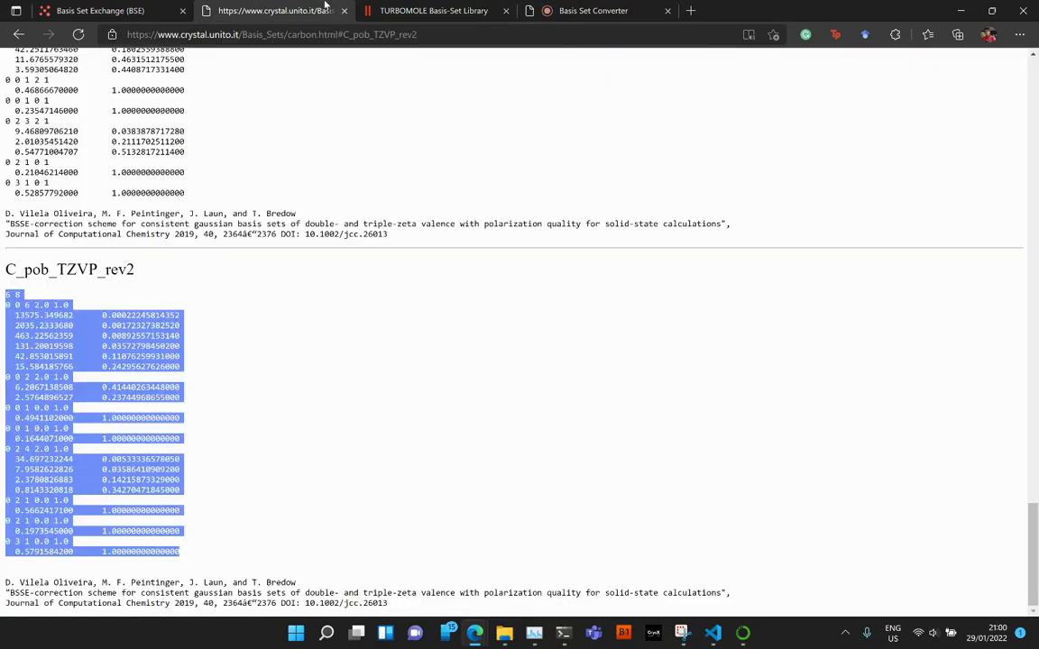
pyautogui.click(18, 34)
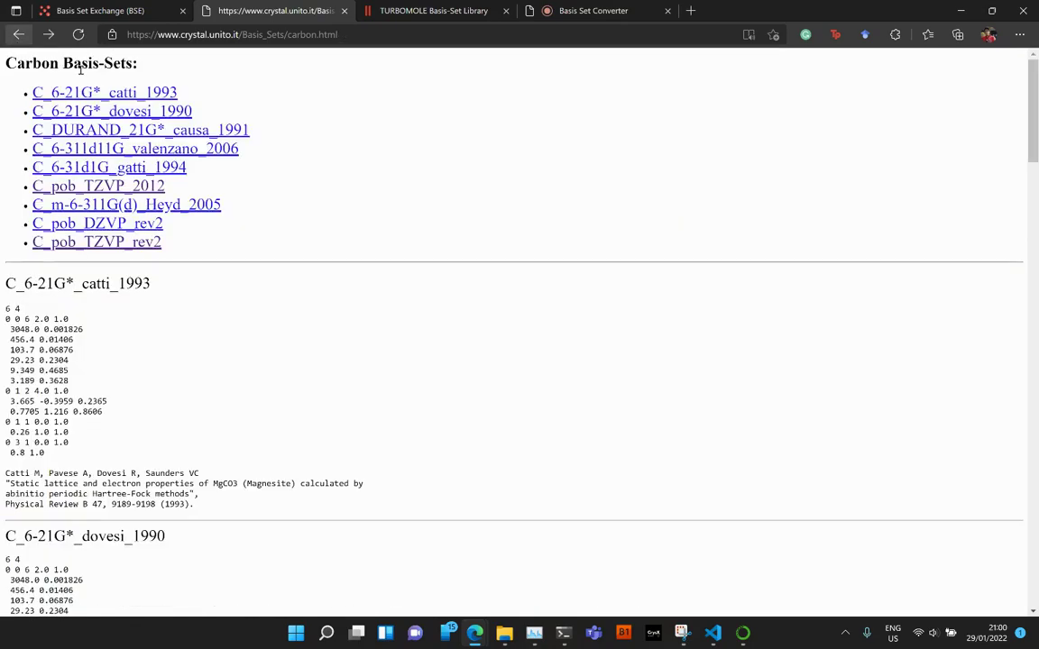
pyautogui.click(18, 34)
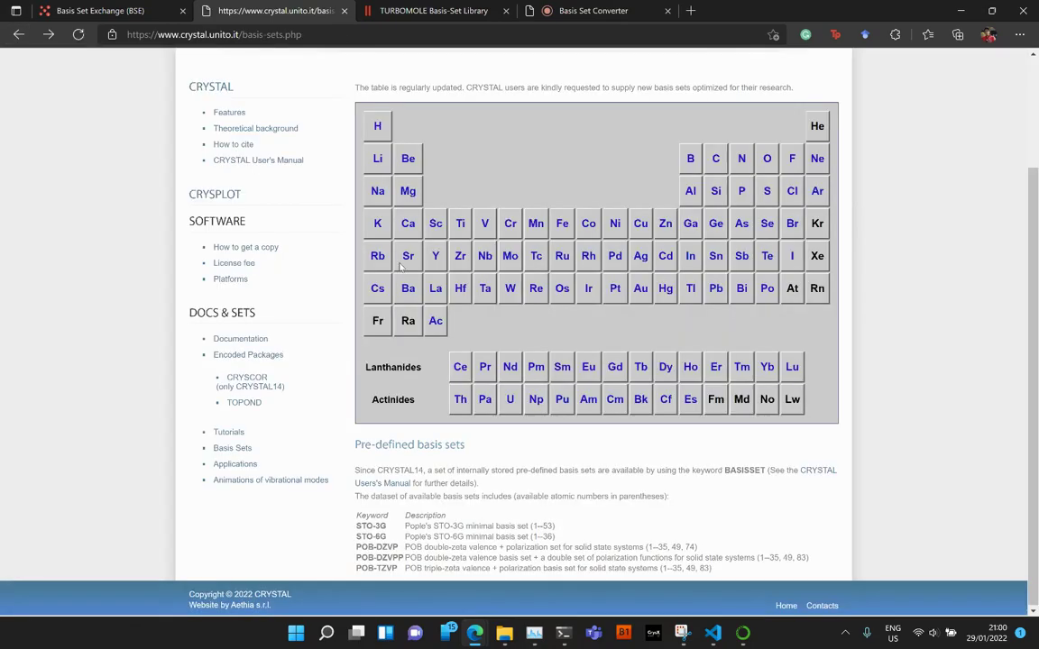
pyautogui.click(625, 288)
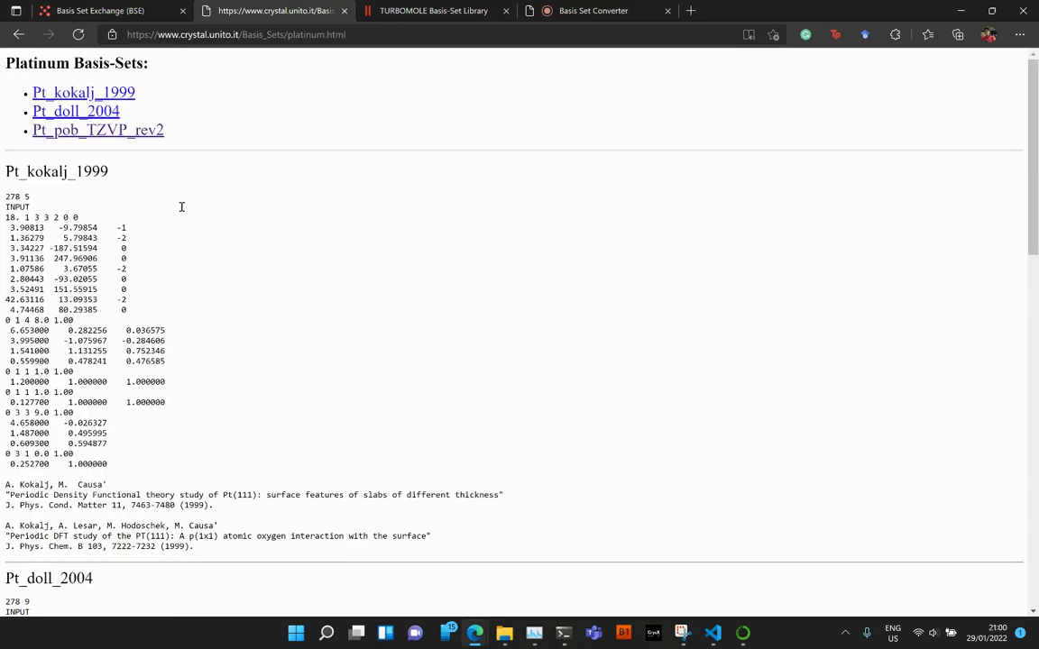
pyautogui.click(106, 132)
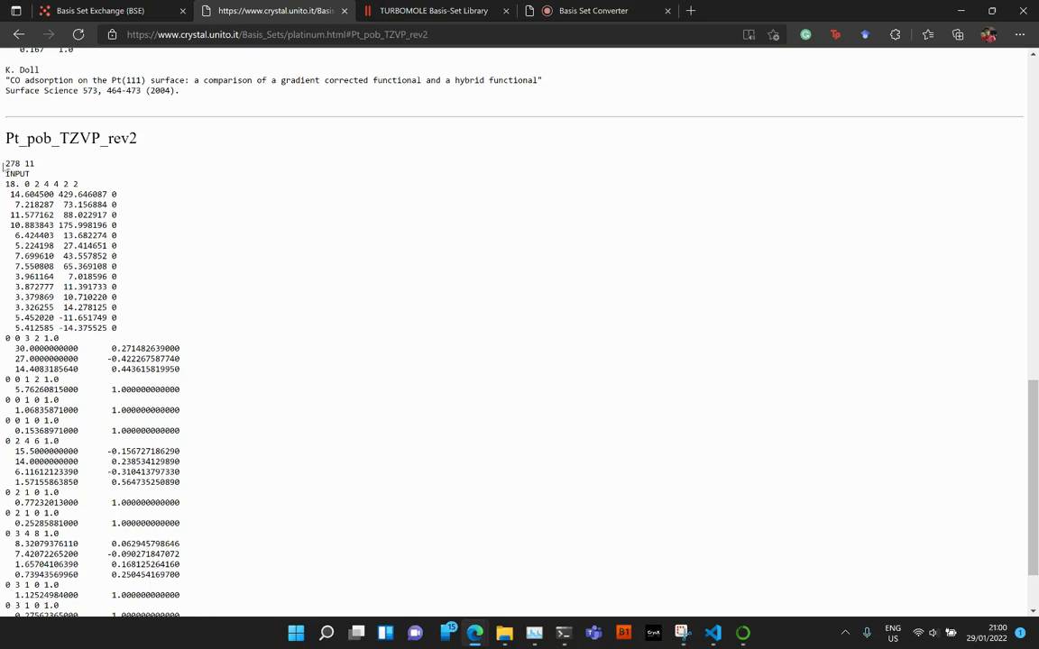
pyautogui.moveTo(7, 164); pyautogui.dragTo(315, 601)
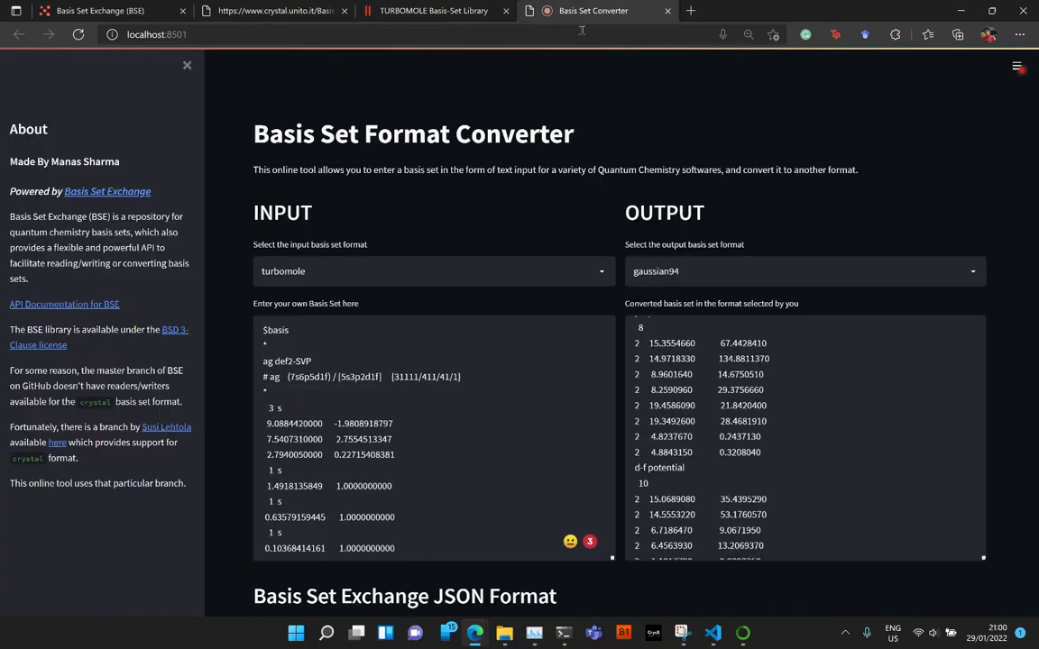
pyautogui.click(536, 9)
# Step: Replace the converter input with the pasted Pt_pob_TZVP_rev2 block and delete its trailing citation lines
pyautogui.click(354, 359)
pyautogui.hotkey('ctrl', 'a')
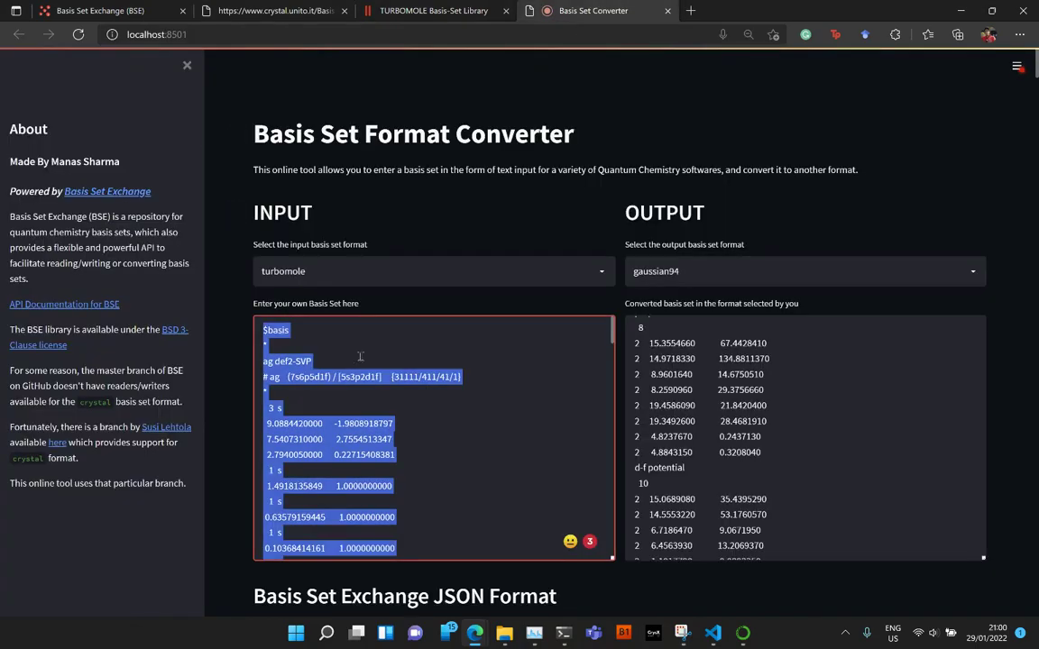
pyautogui.hotkey('ctrl', 'v')
pyautogui.scroll(3, 387, 431)
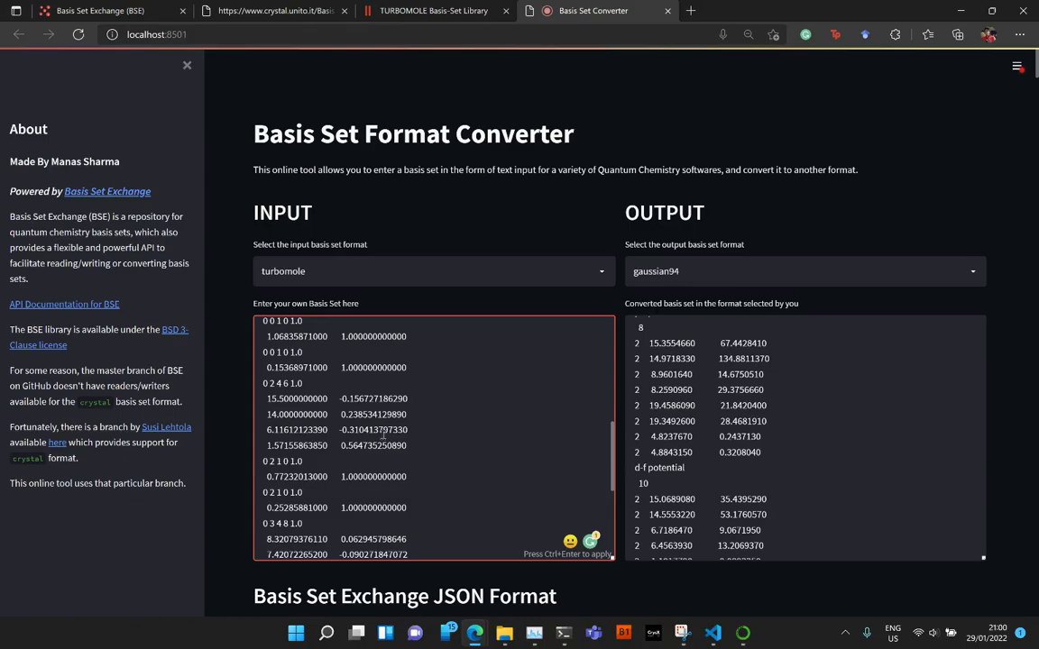
pyautogui.scroll(-3, 397, 505)
pyautogui.moveTo(498, 546); pyautogui.dragTo(255, 477)
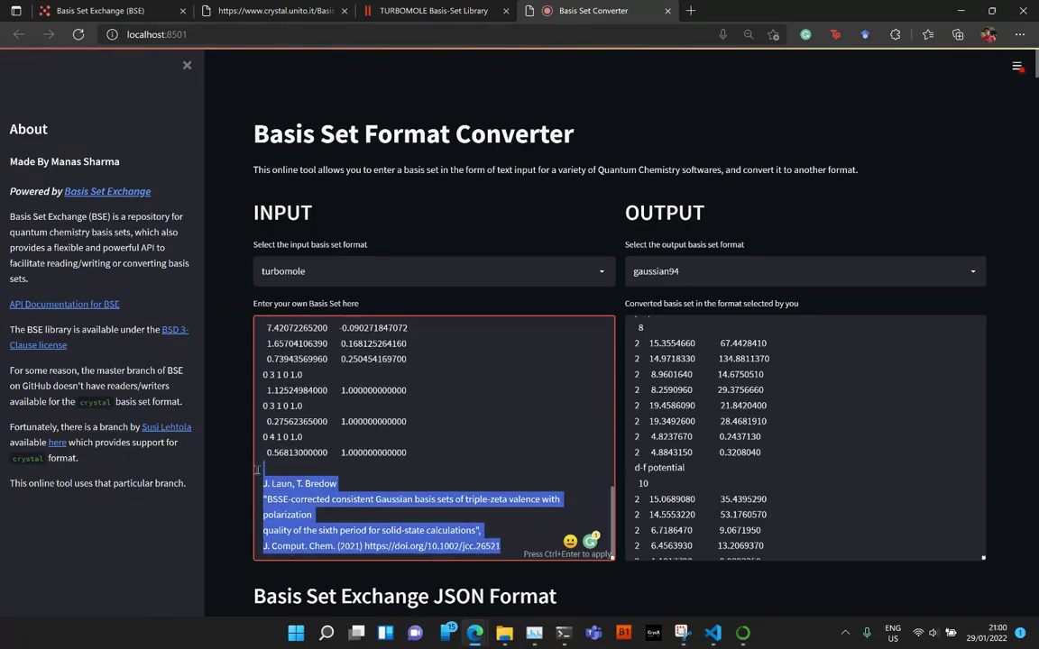
pyautogui.press('BackSpace')
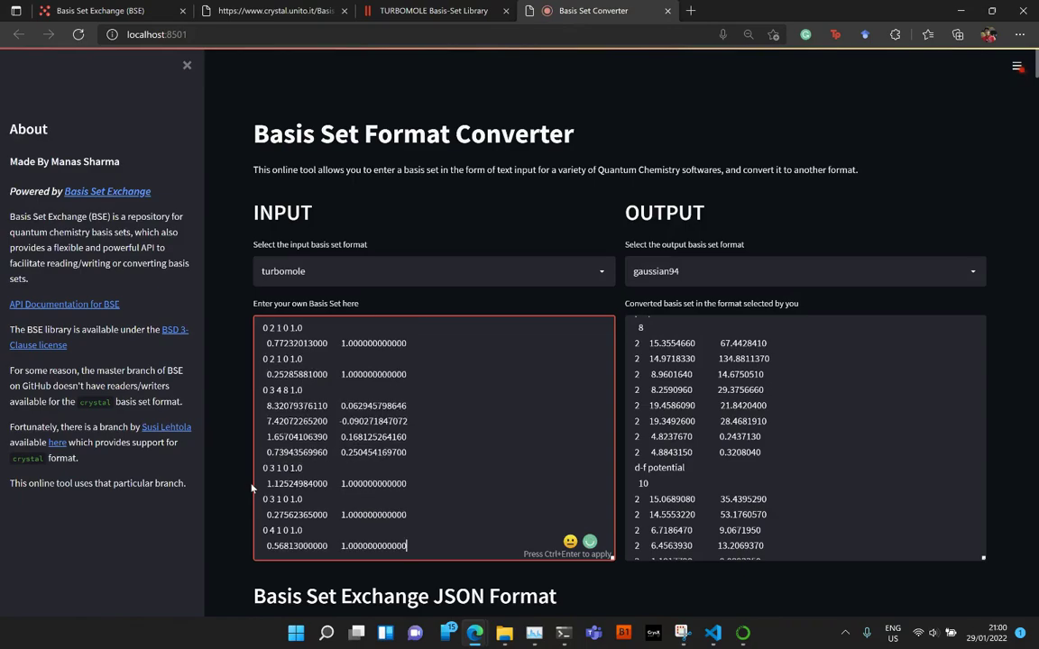
# Step: Set the input format to crystal, giving gaussian94 output starting "Pt 0"
pyautogui.click(341, 272)
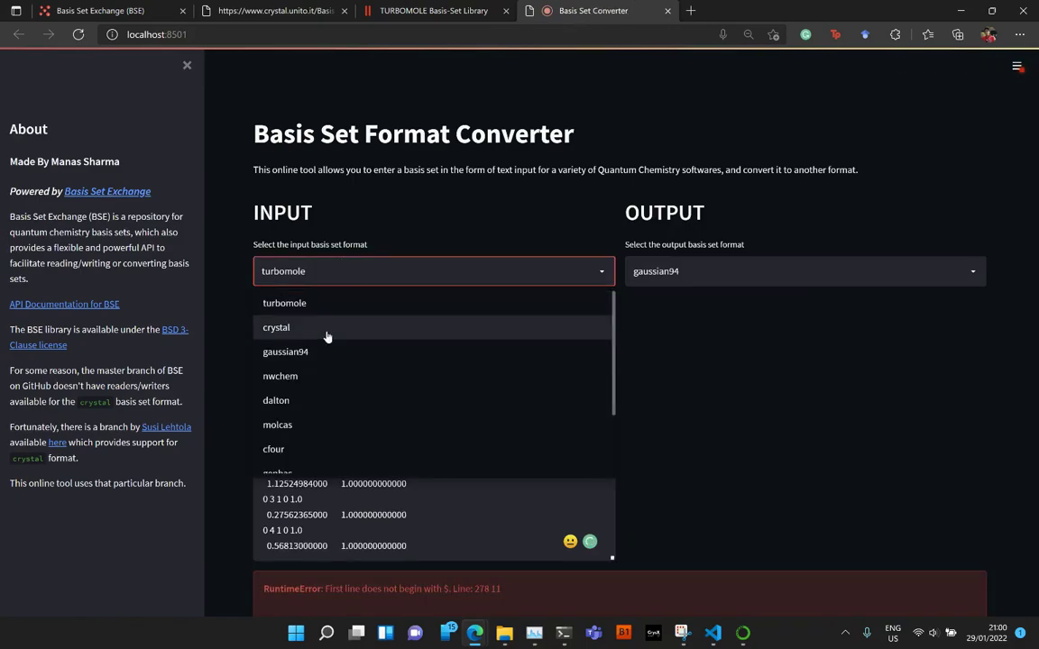
pyautogui.click(324, 328)
pyautogui.scroll(10, 436, 414)
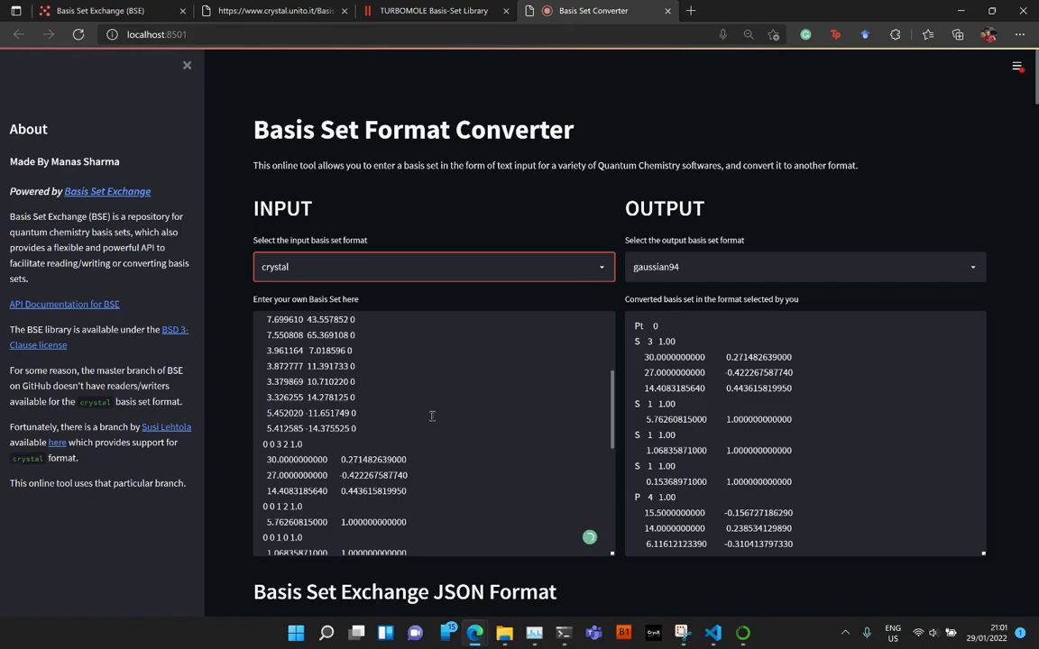
# Step: Set the output format to turbomole and inspect the first converted platinum shells
pyautogui.click(697, 278)
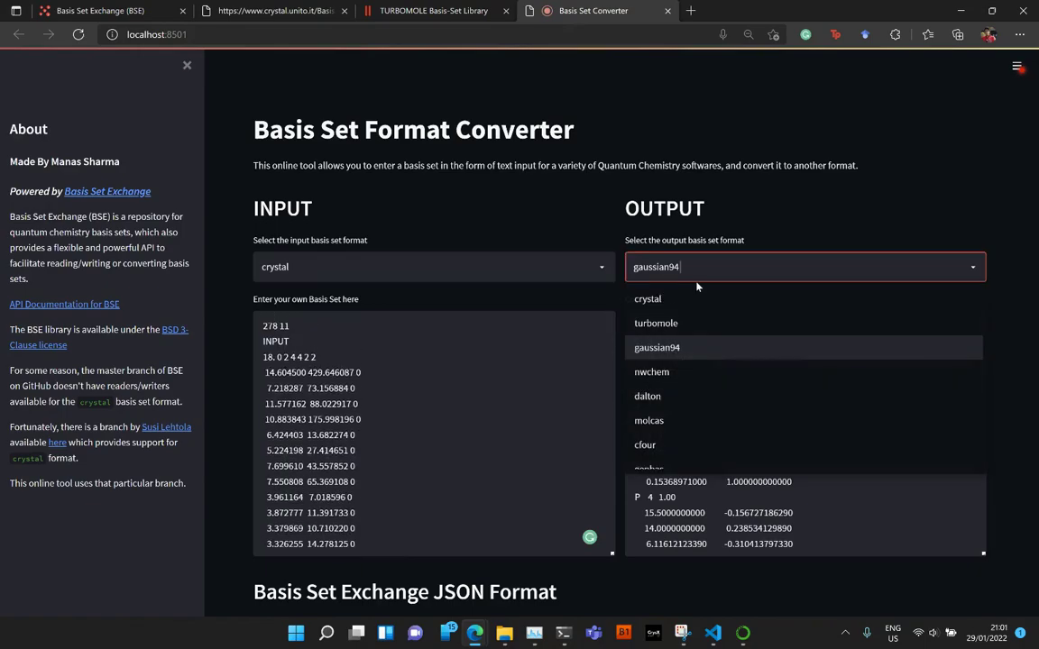
pyautogui.click(655, 323)
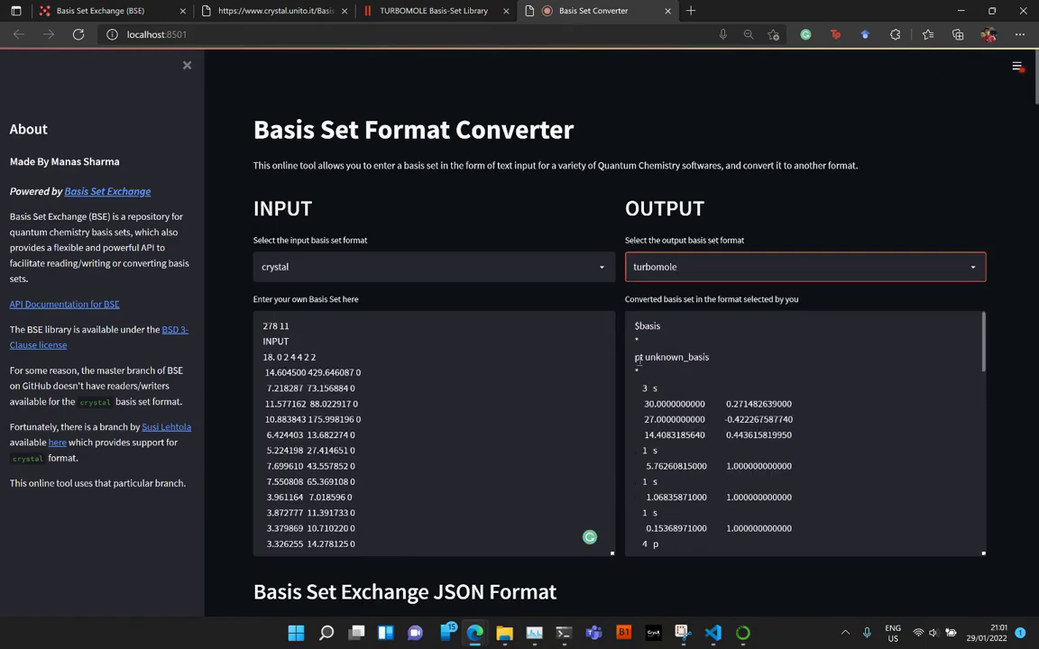
pyautogui.moveTo(635, 359); pyautogui.dragTo(697, 529)
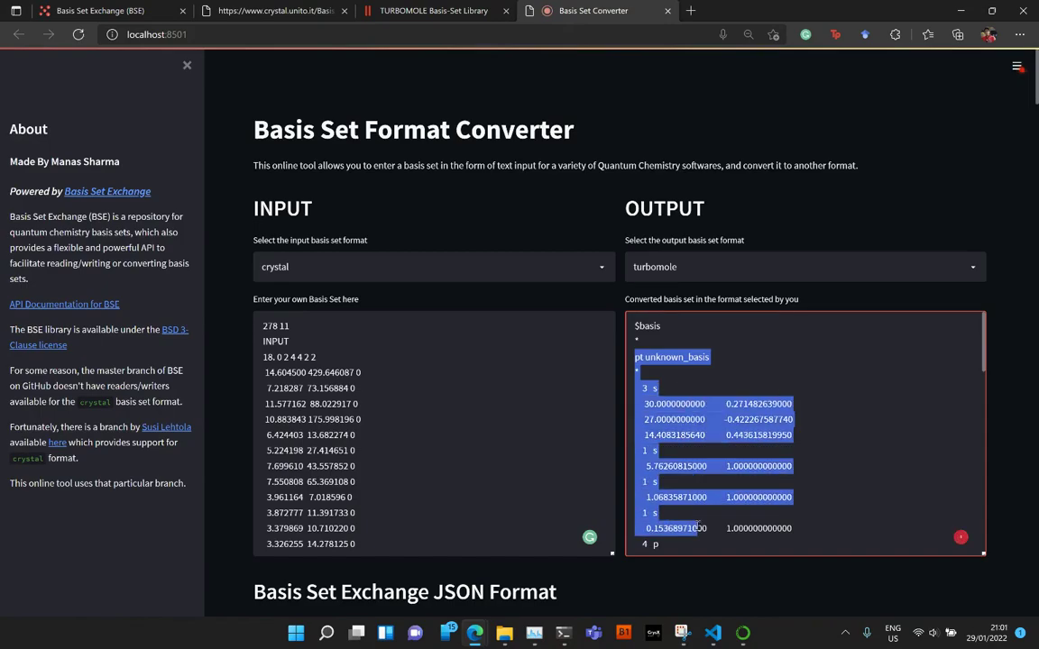
pyautogui.click(693, 451)
pyautogui.scroll(-1, 271, 364)
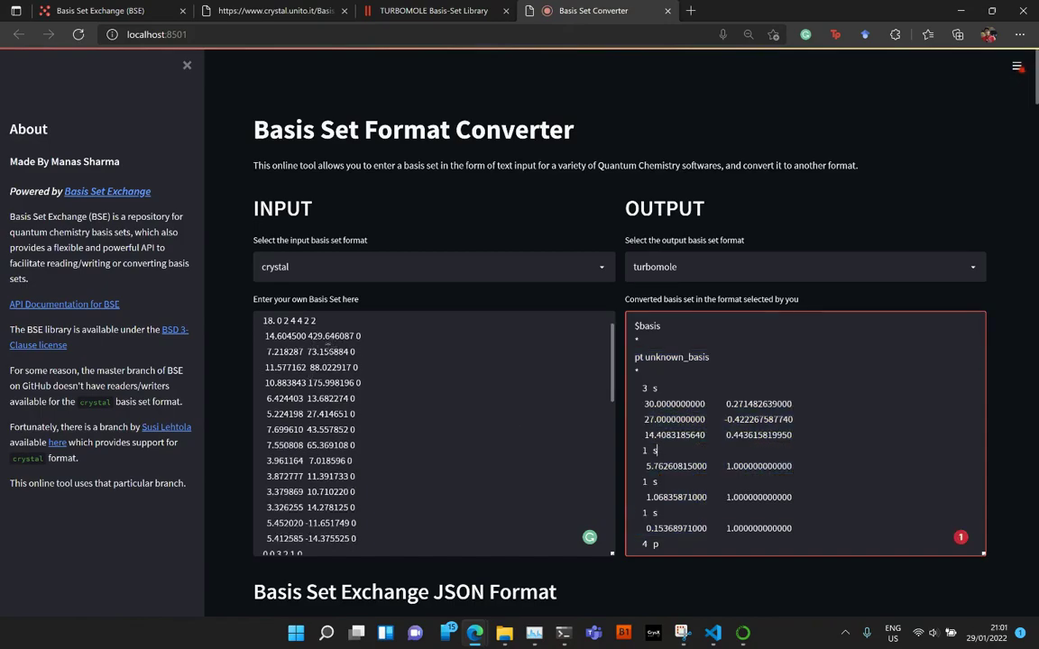
pyautogui.scroll(1, 263, 365)
# Step: Compare the input ECP and first s shell with the output's 3 s shell, checking through $end
pyautogui.moveTo(263, 365); pyautogui.dragTo(358, 391)
pyautogui.moveTo(264, 407); pyautogui.dragTo(348, 454)
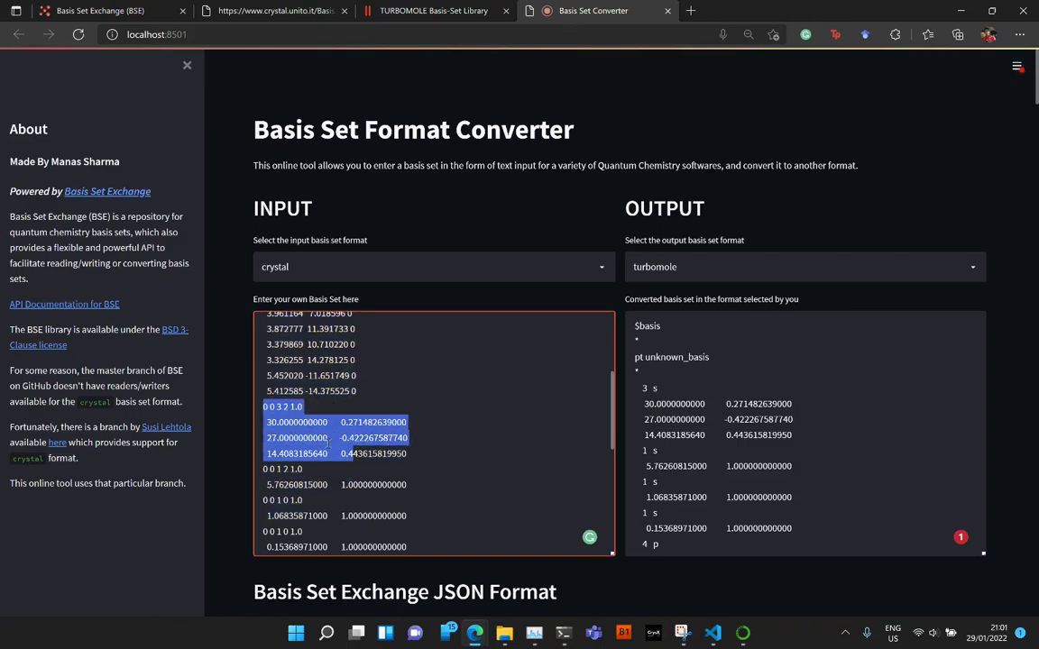
pyautogui.moveTo(643, 388); pyautogui.dragTo(661, 405)
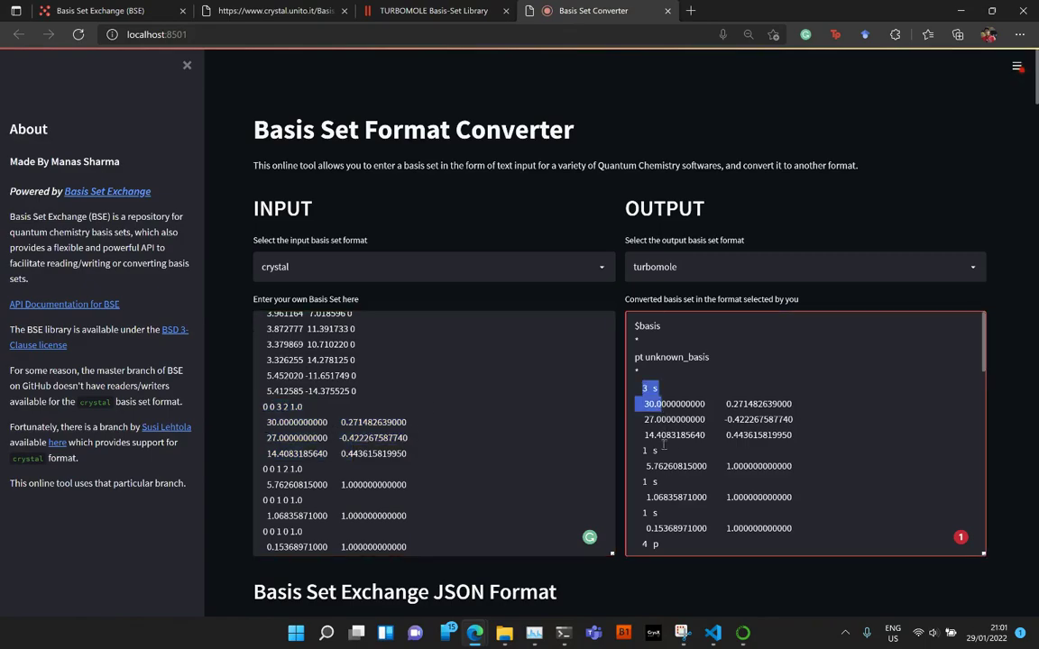
pyautogui.scroll(-10, 668, 446)
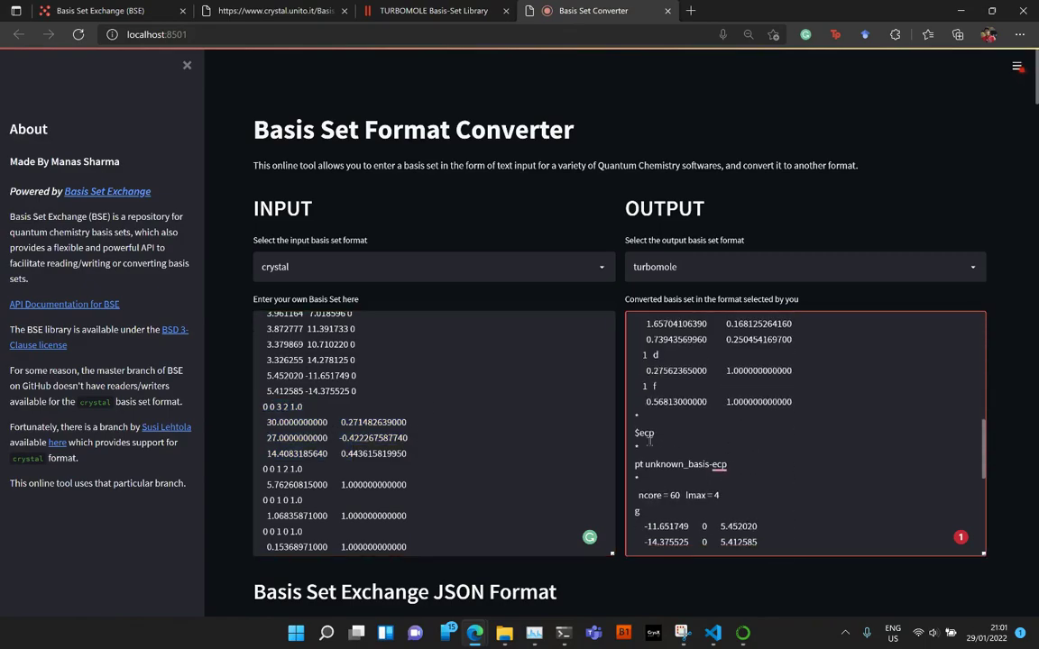
pyautogui.scroll(-5, 642, 433)
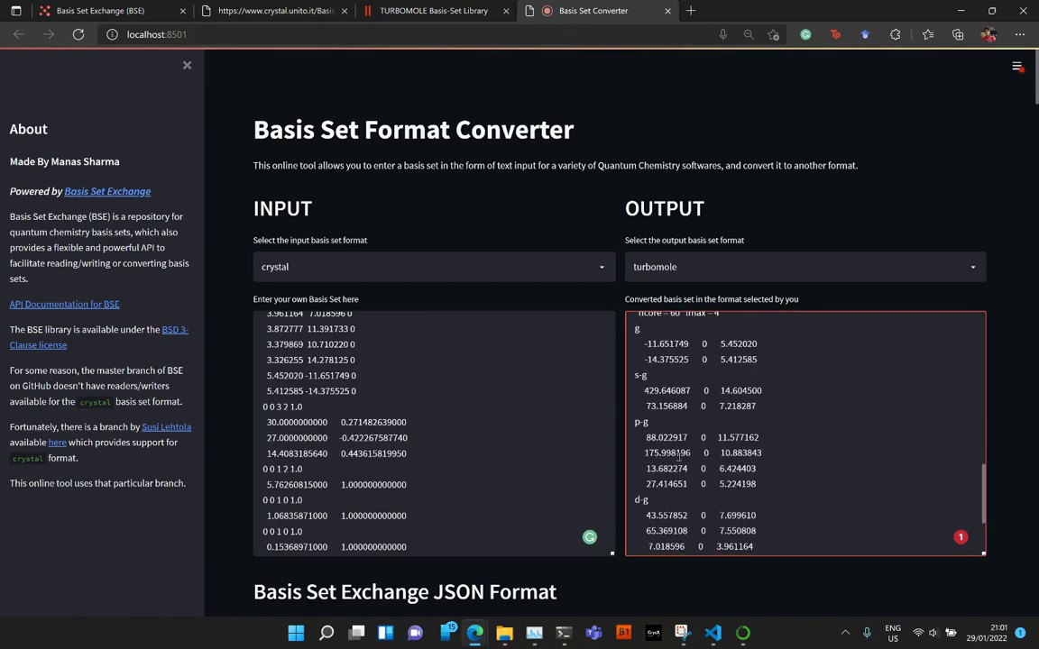
pyautogui.scroll(15, 487, 401)
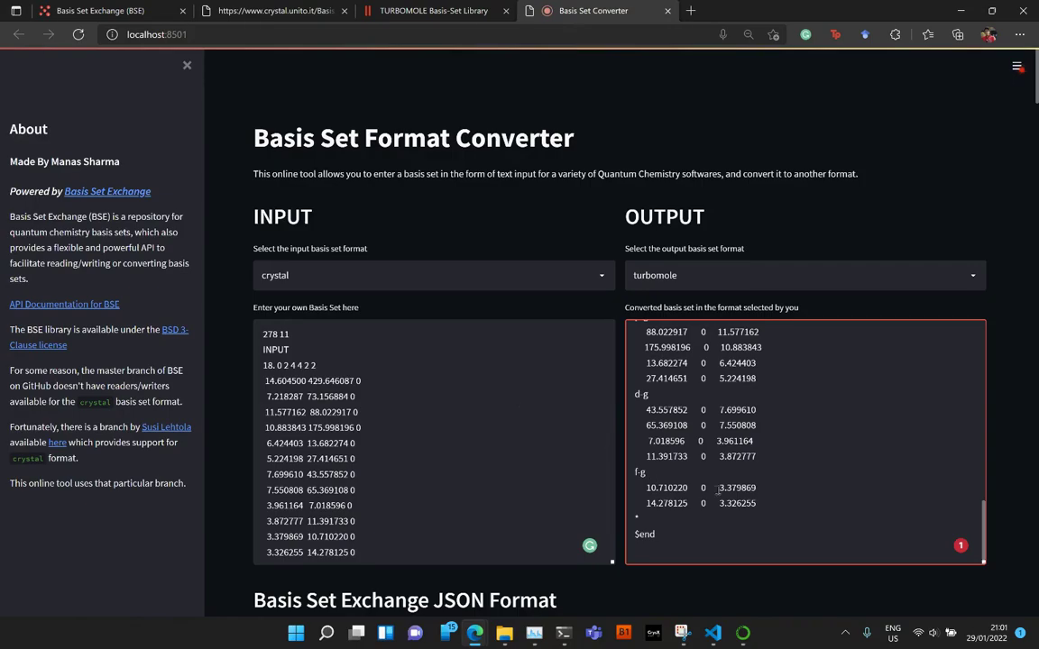
pyautogui.scroll(10, 697, 494)
pyautogui.scroll(1, 698, 494)
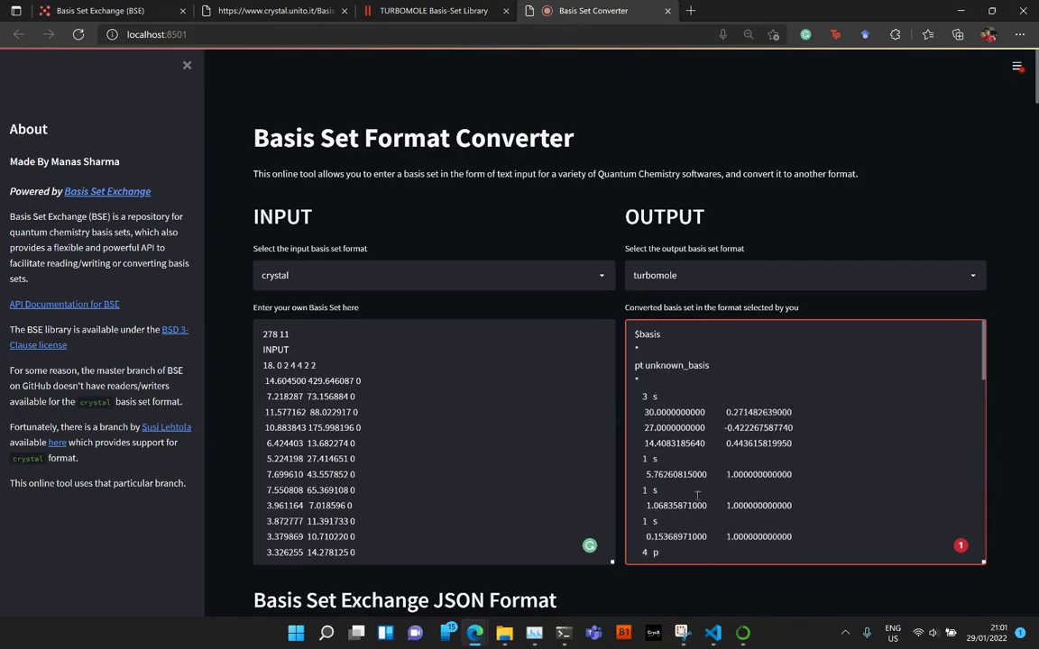